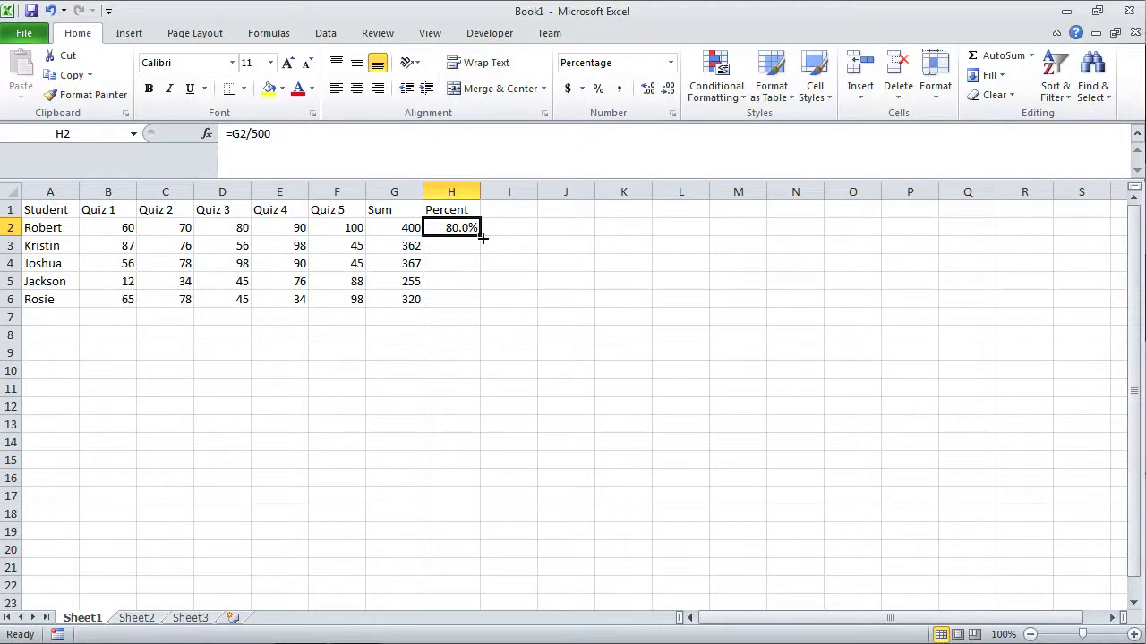
- Fill the percent formula from H2 down to the remaining students in H3:H6
left_click_drag(481, 235, 481, 309)
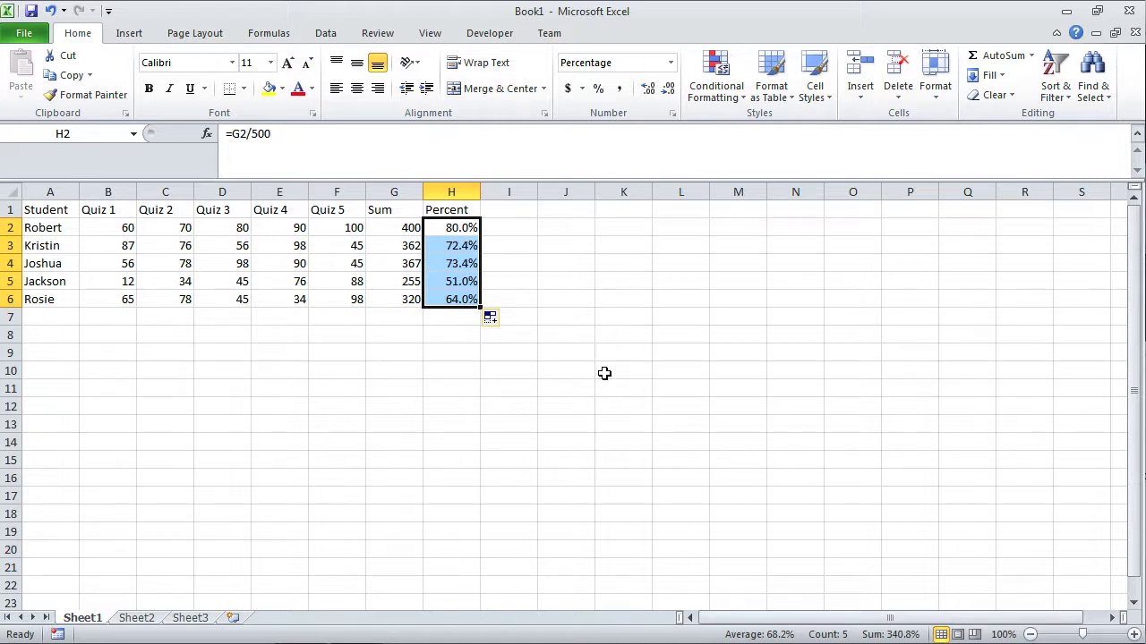
- Add Print Preview and Print to the Quick Access Toolbar, preview the printed sheet, and return to the worksheet
left_click(109, 12)
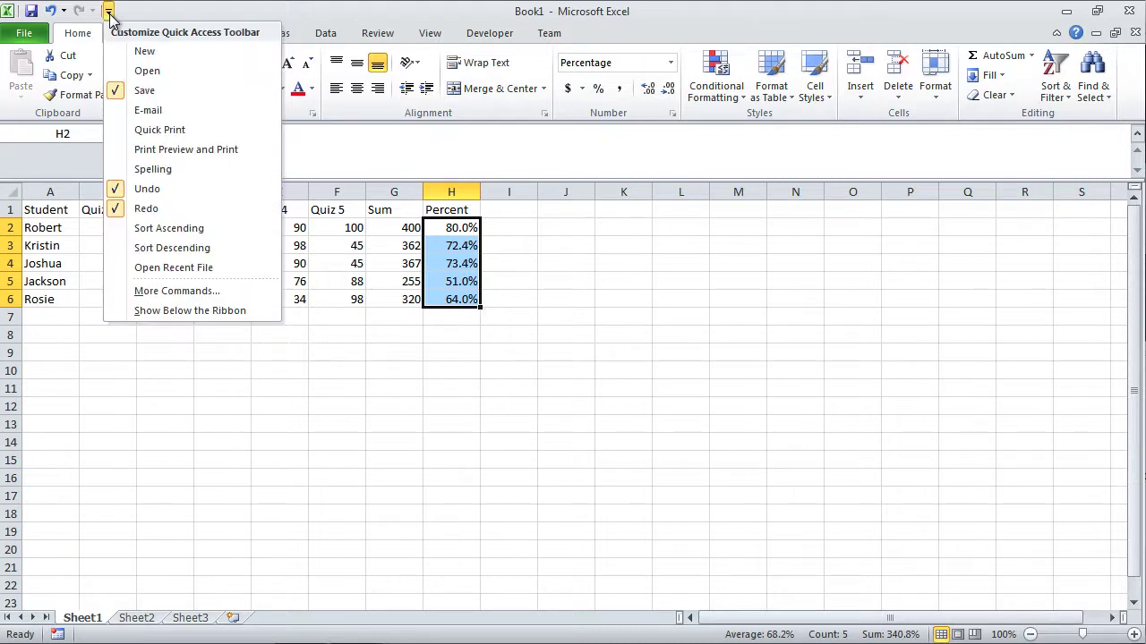
left_click(212, 152)
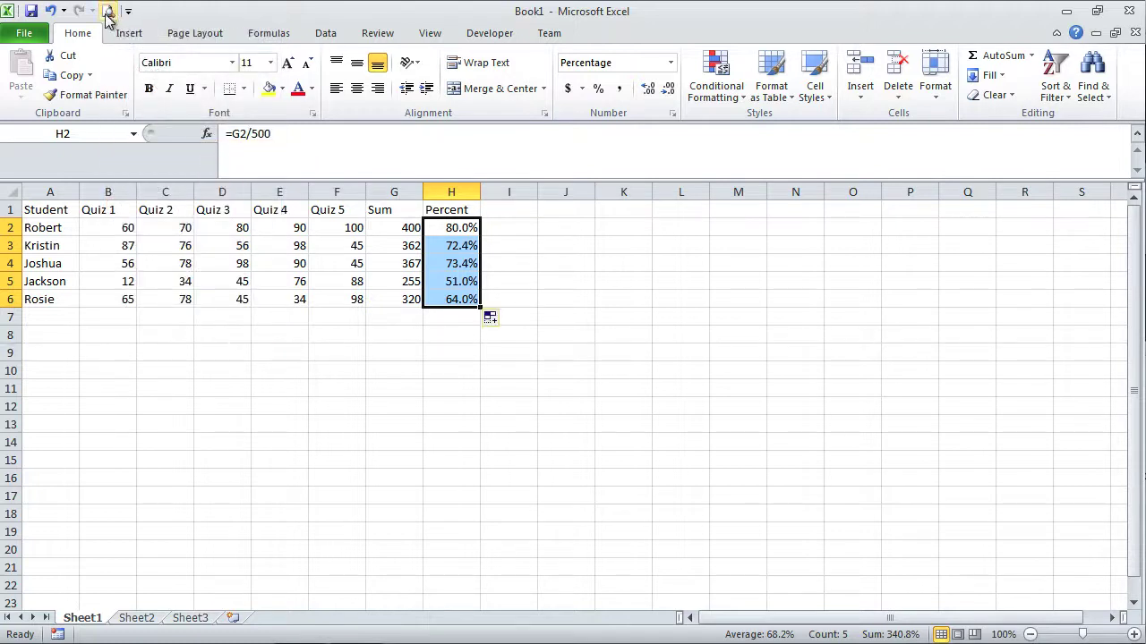
left_click(108, 18)
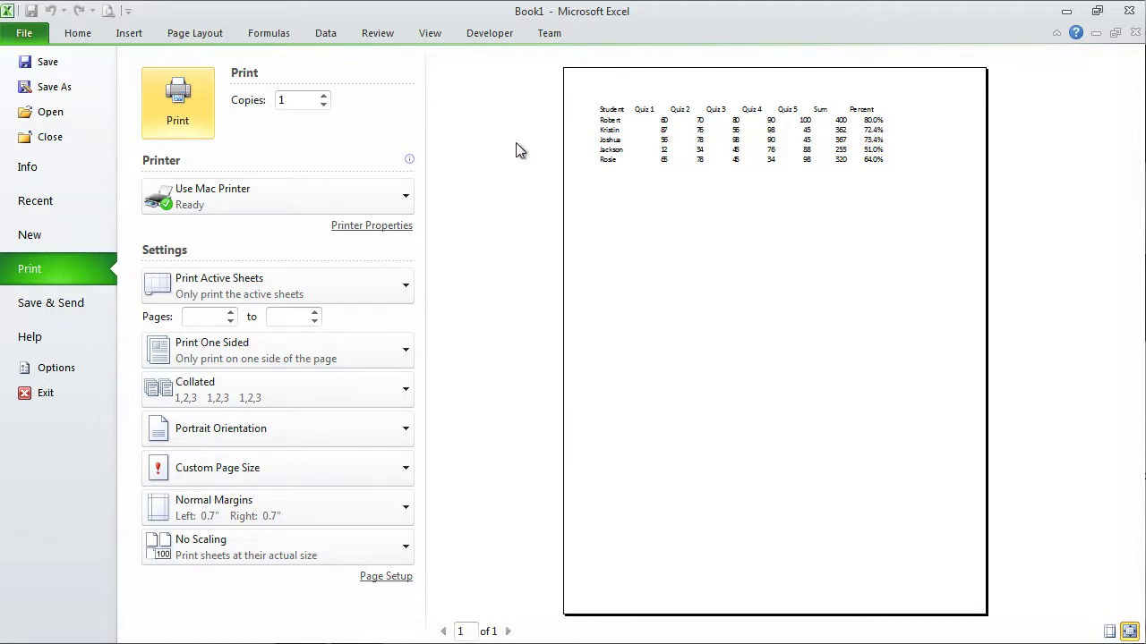
left_click(74, 35)
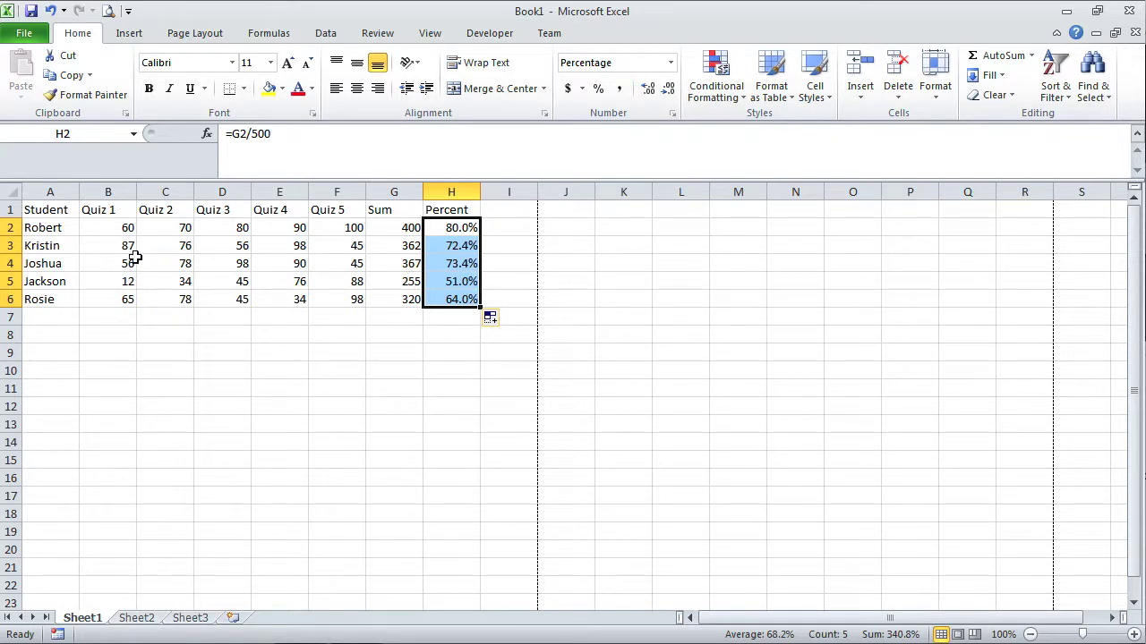
- Apply All Borders to the whole gradebook table in A1:H6
left_click(48, 211)
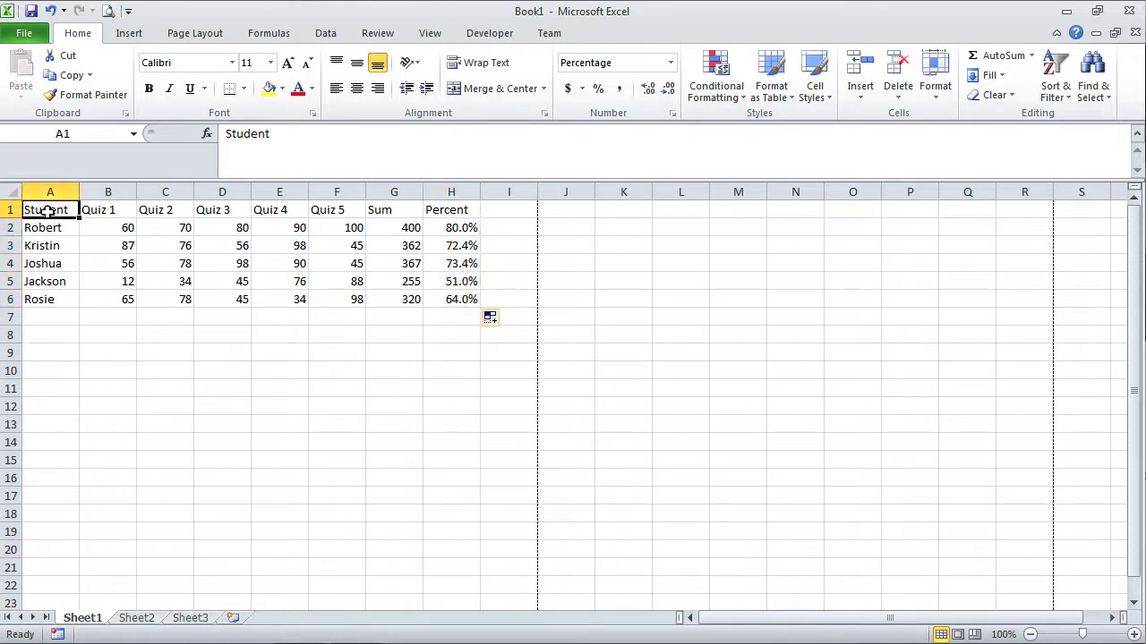
left_click_drag(48, 211, 453, 299)
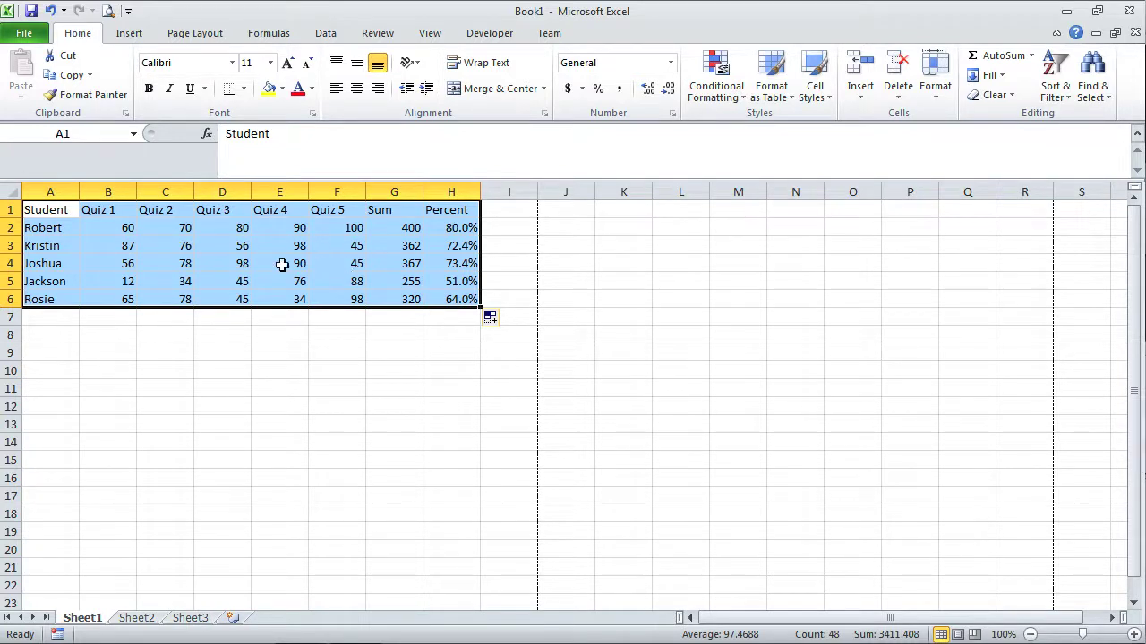
left_click(244, 90)
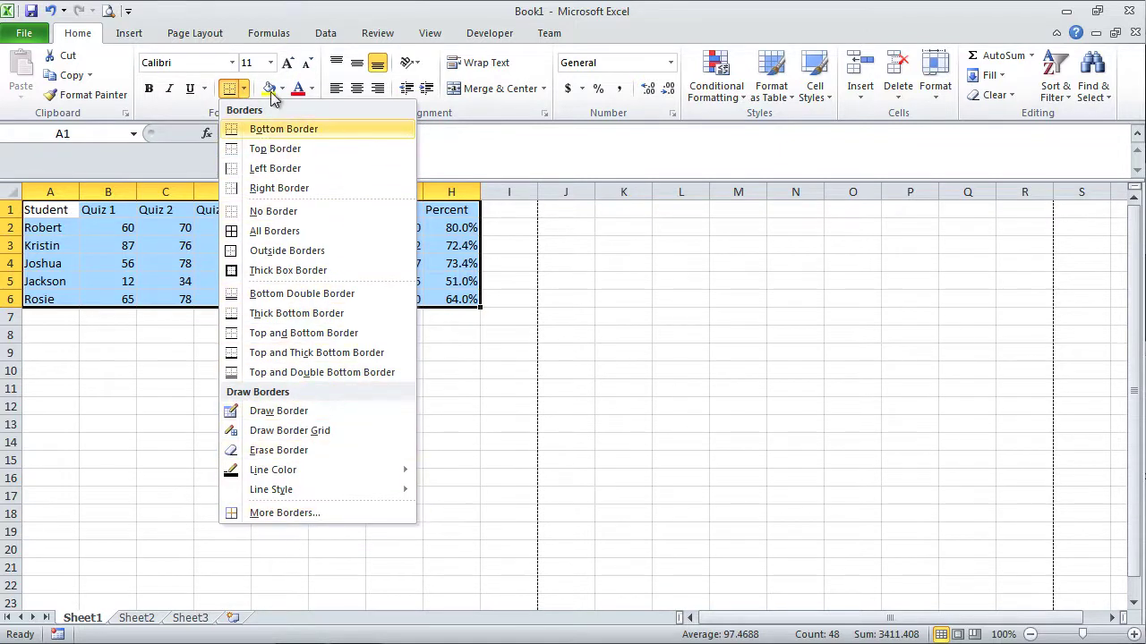
left_click(301, 234)
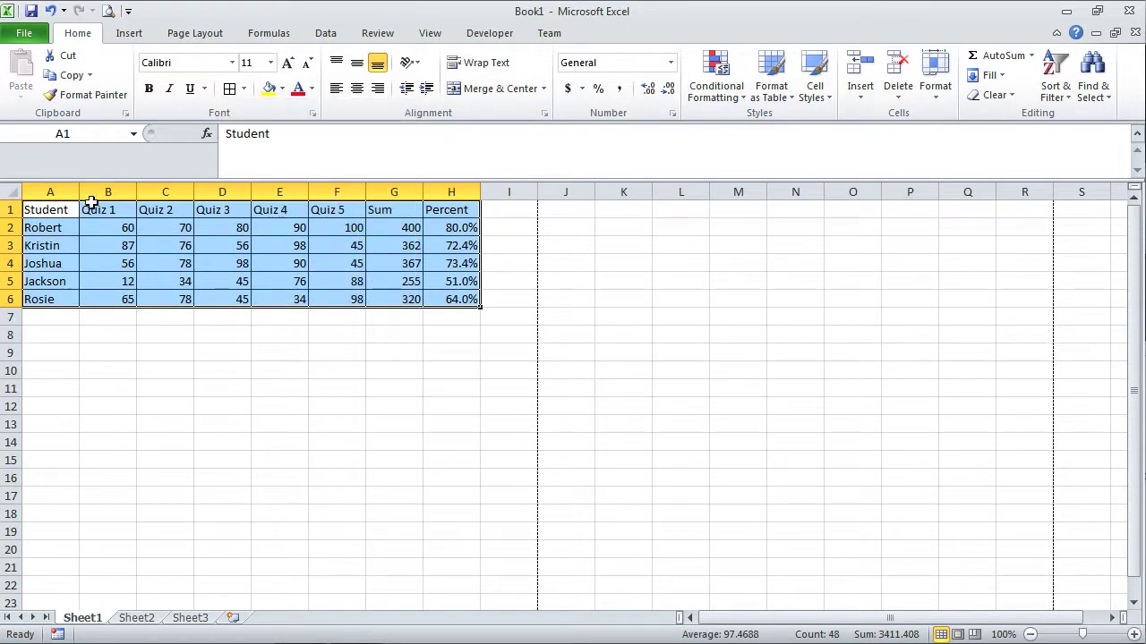
left_click(408, 399)
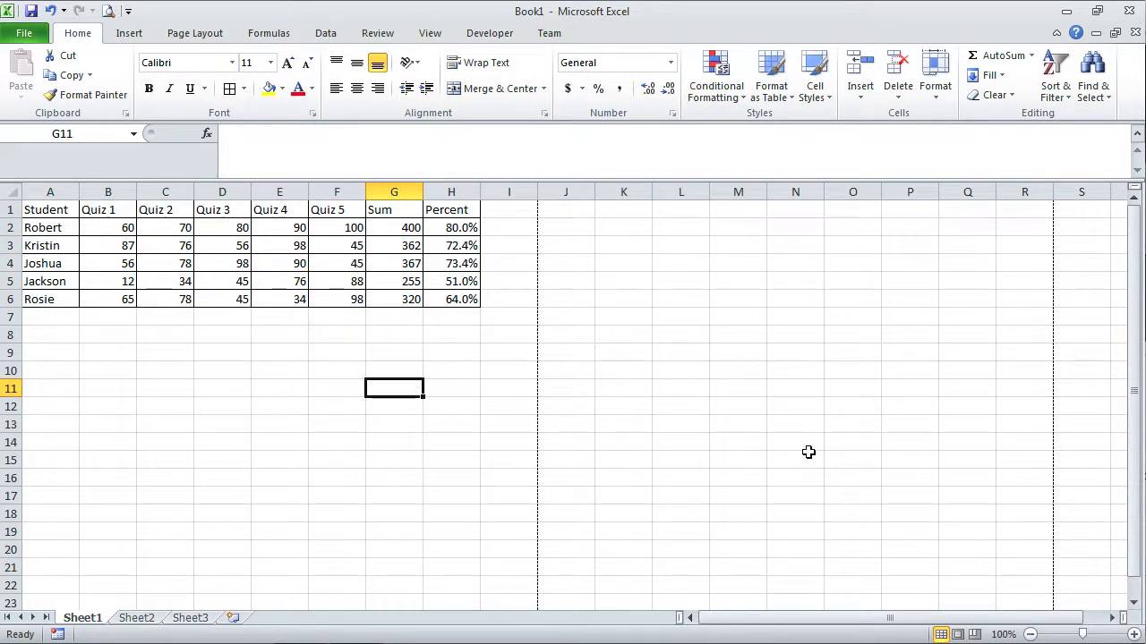
- Check the bordered table in the print preview and return to the worksheet
left_click_drag(61, 213, 448, 297)
left_click(442, 337)
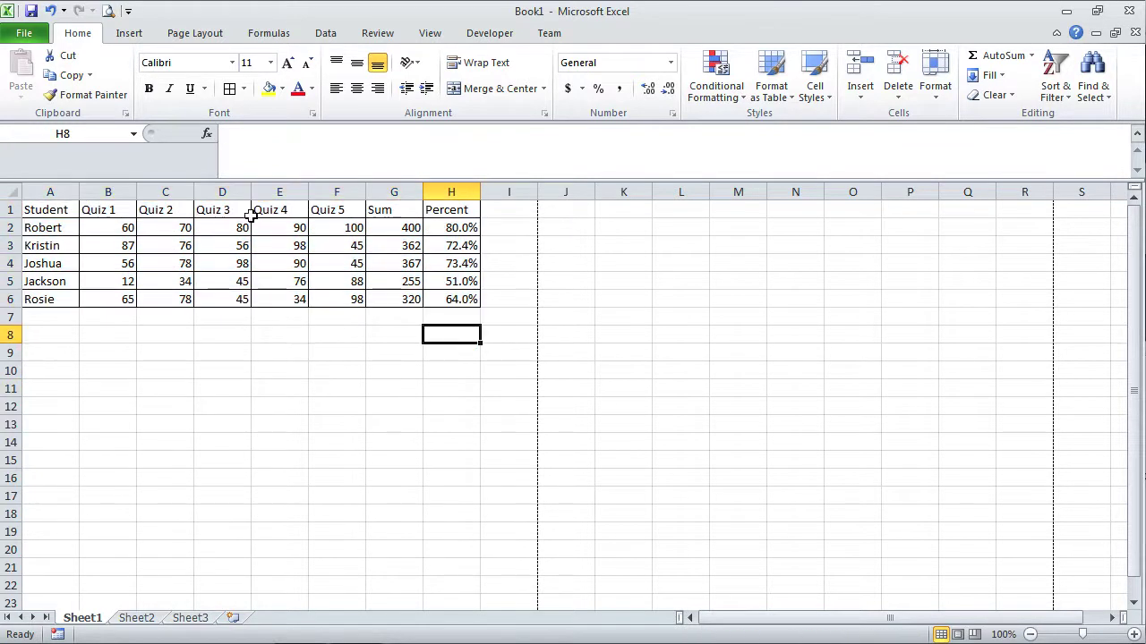
left_click(106, 13)
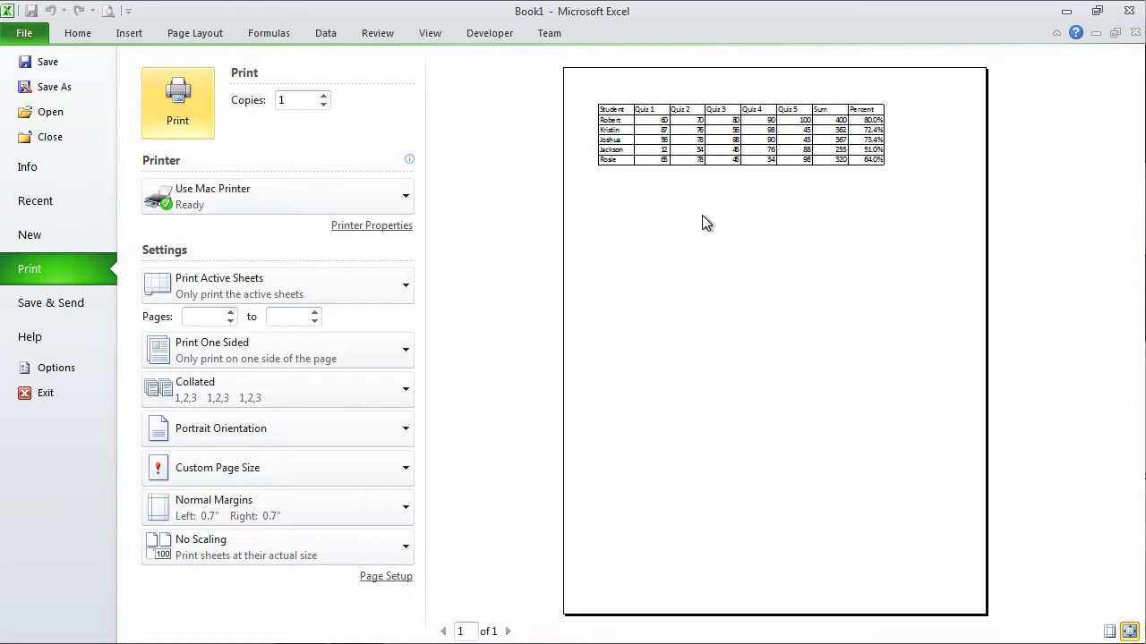
left_click(72, 35)
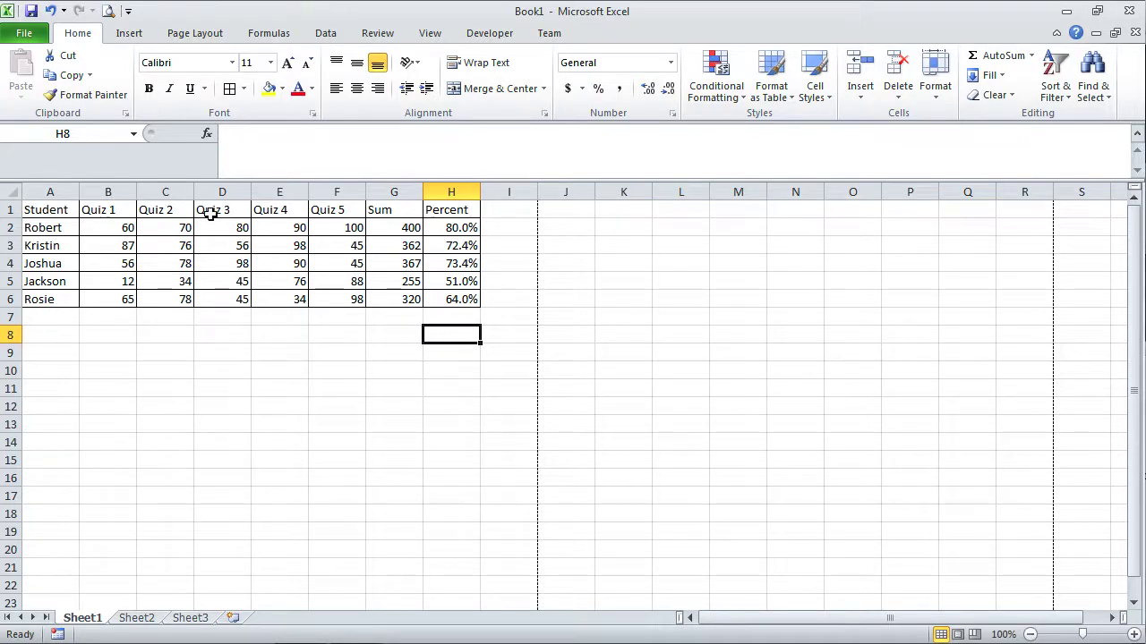
- Fill the header row A1:H1 with the theme colour Black, Text 1
left_click_drag(37, 210, 447, 208)
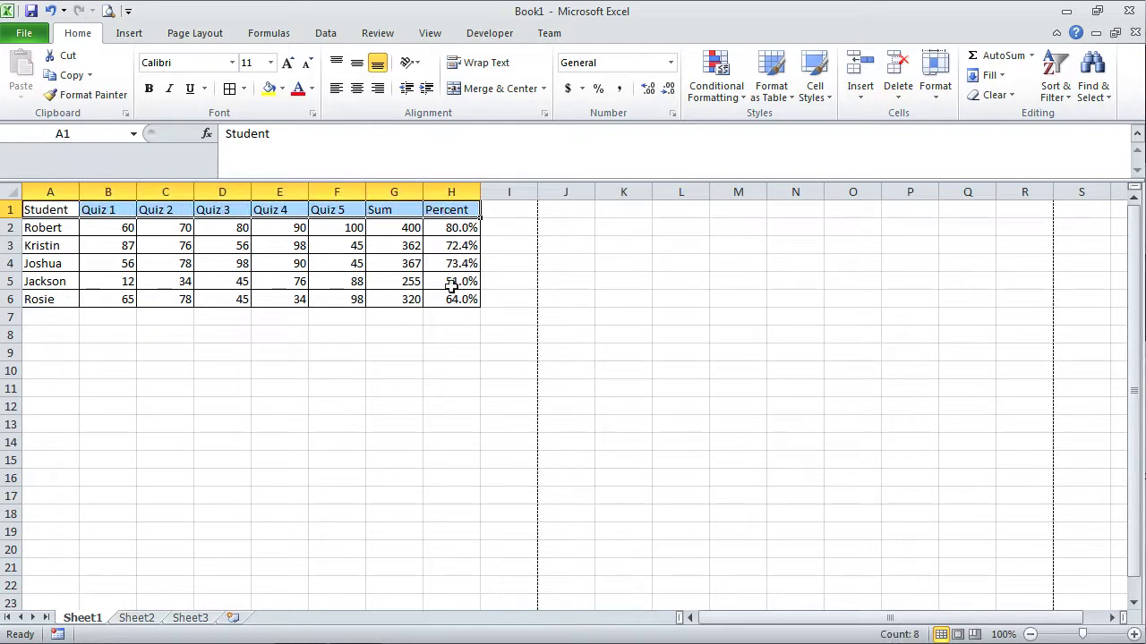
left_click(283, 90)
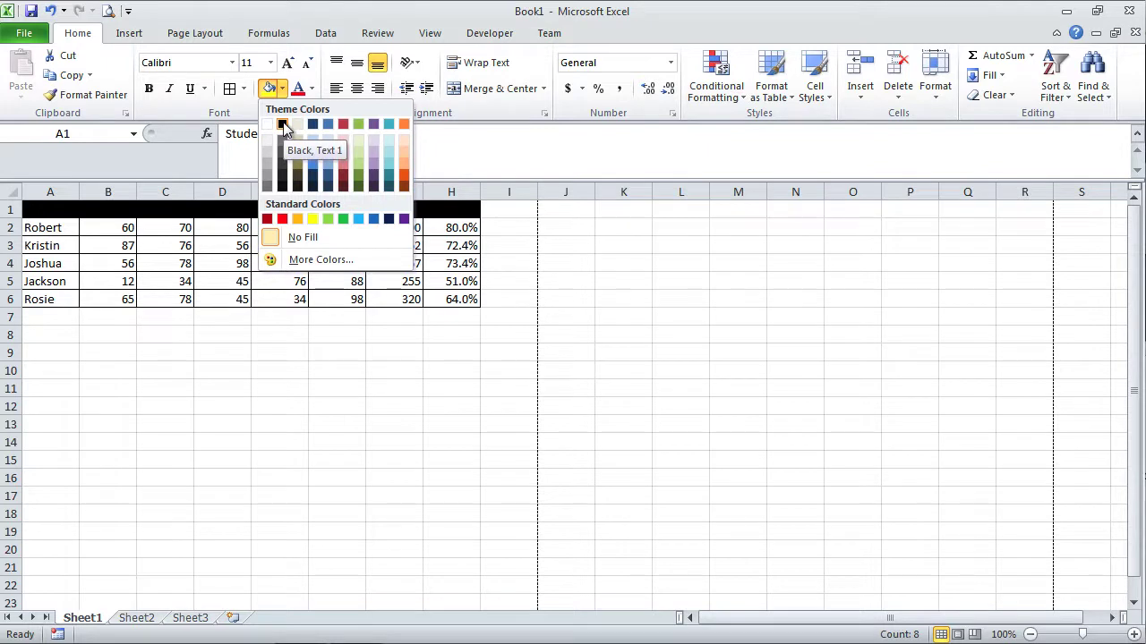
left_click(282, 125)
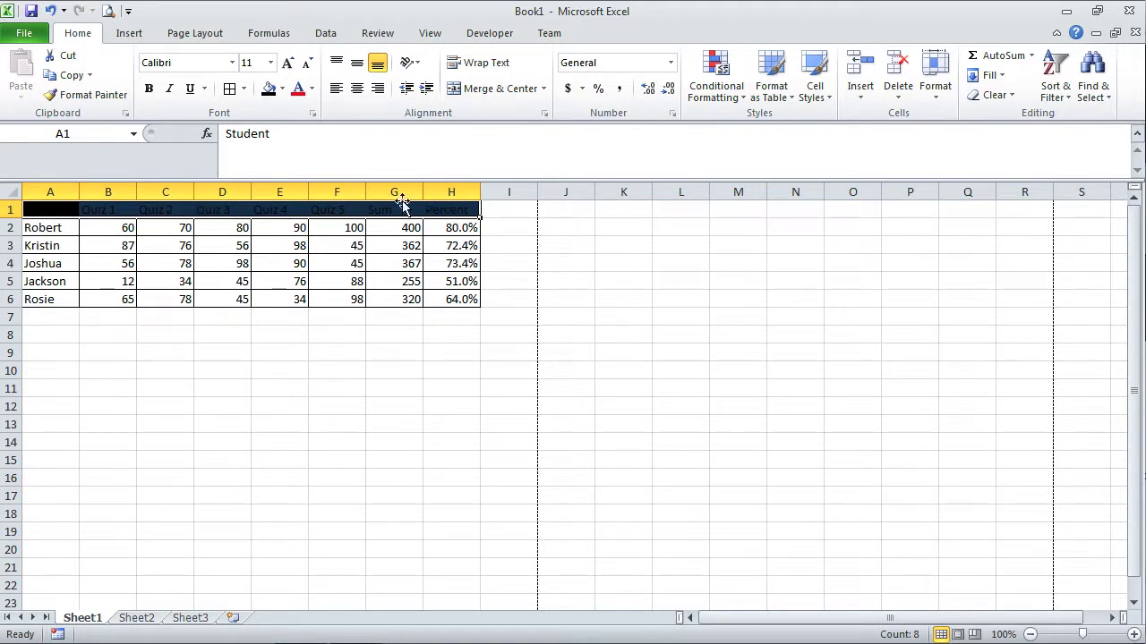
- Make the header row text in A1:H1 white and bold
left_click(313, 89)
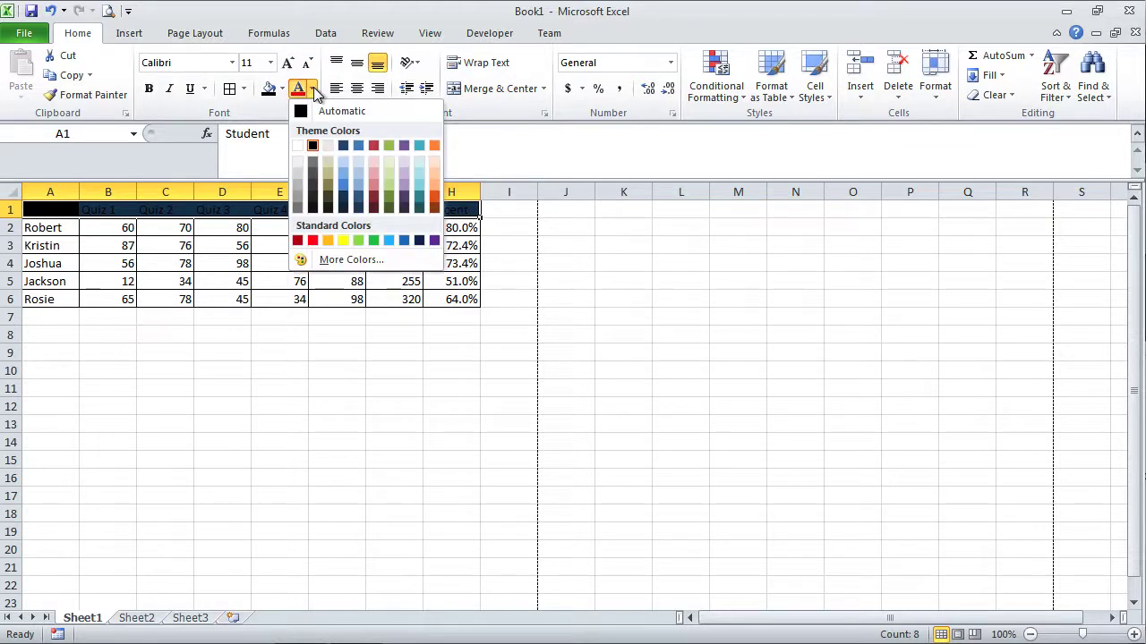
left_click(298, 147)
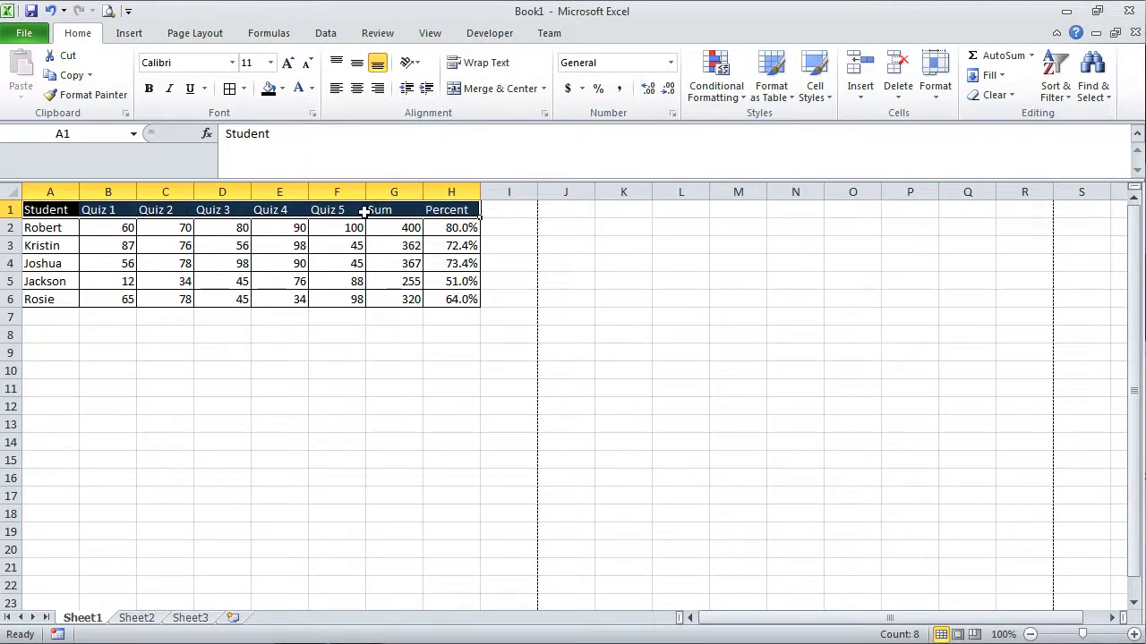
left_click(149, 88)
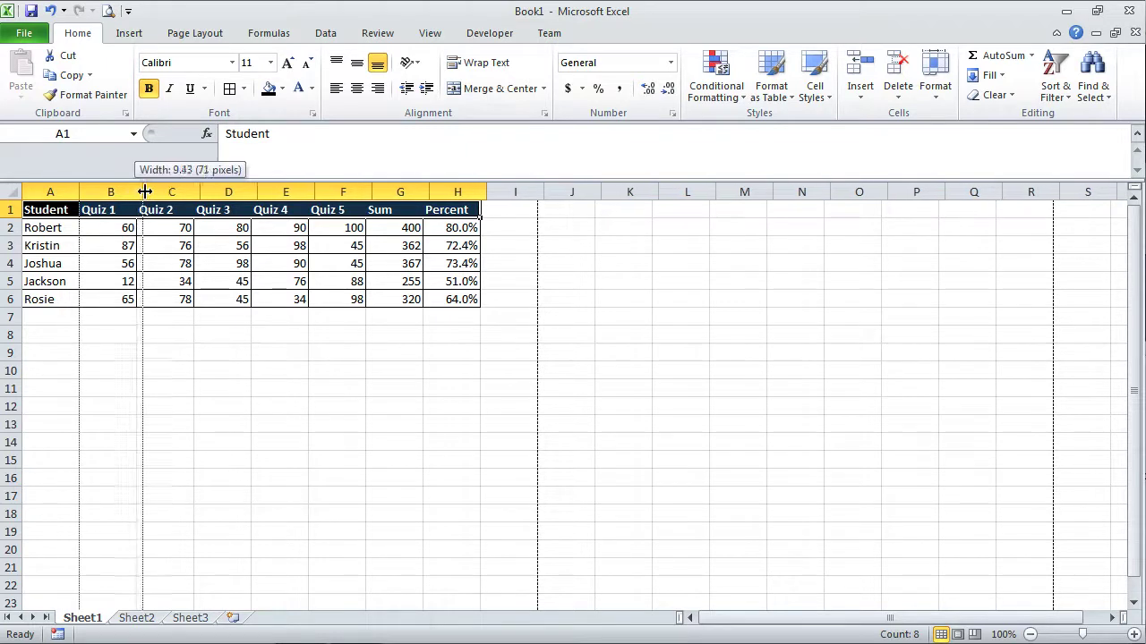
- Widen the Quiz 1 column manually to a width of about 22.00
left_click_drag(146, 191, 172, 192)
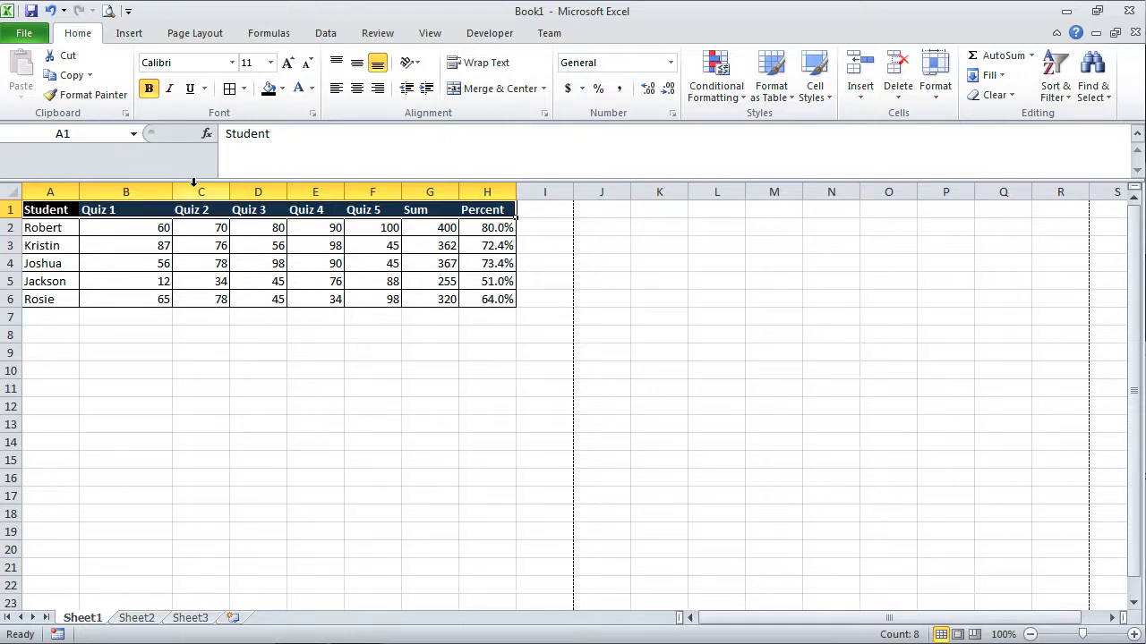
left_click_drag(171, 191, 252, 179)
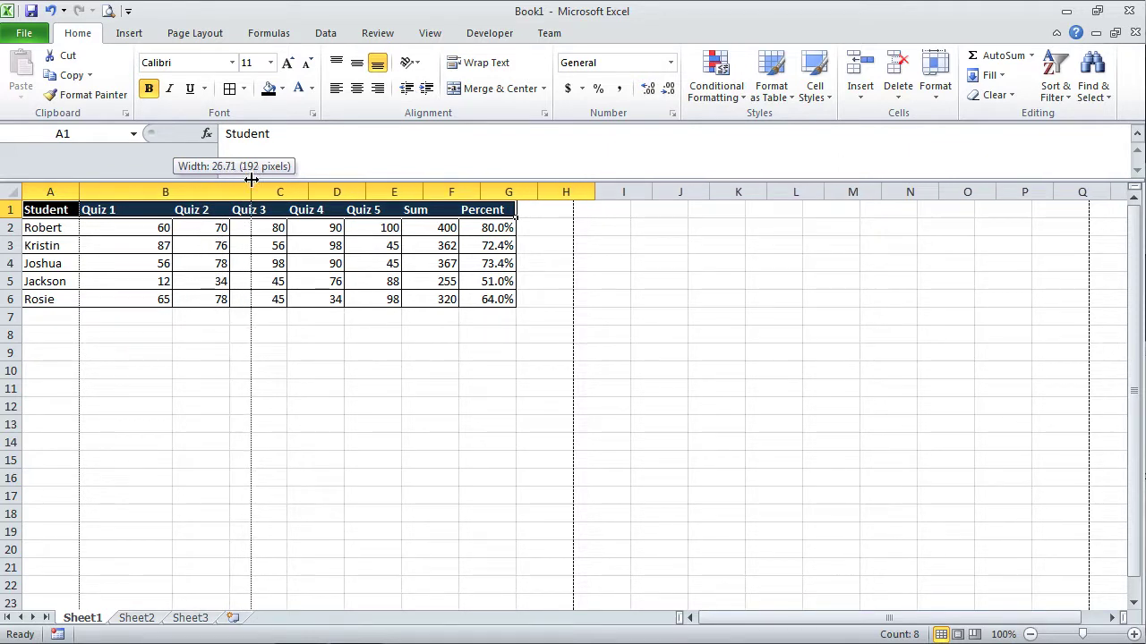
left_click_drag(251, 179, 221, 182)
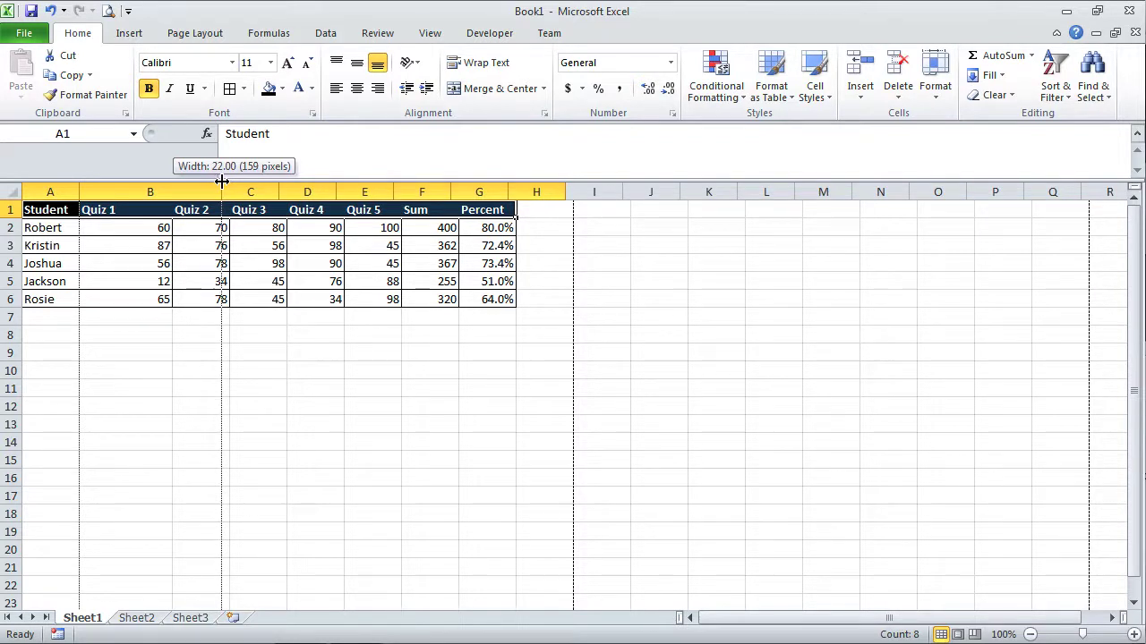
left_click_drag(221, 181, 222, 182)
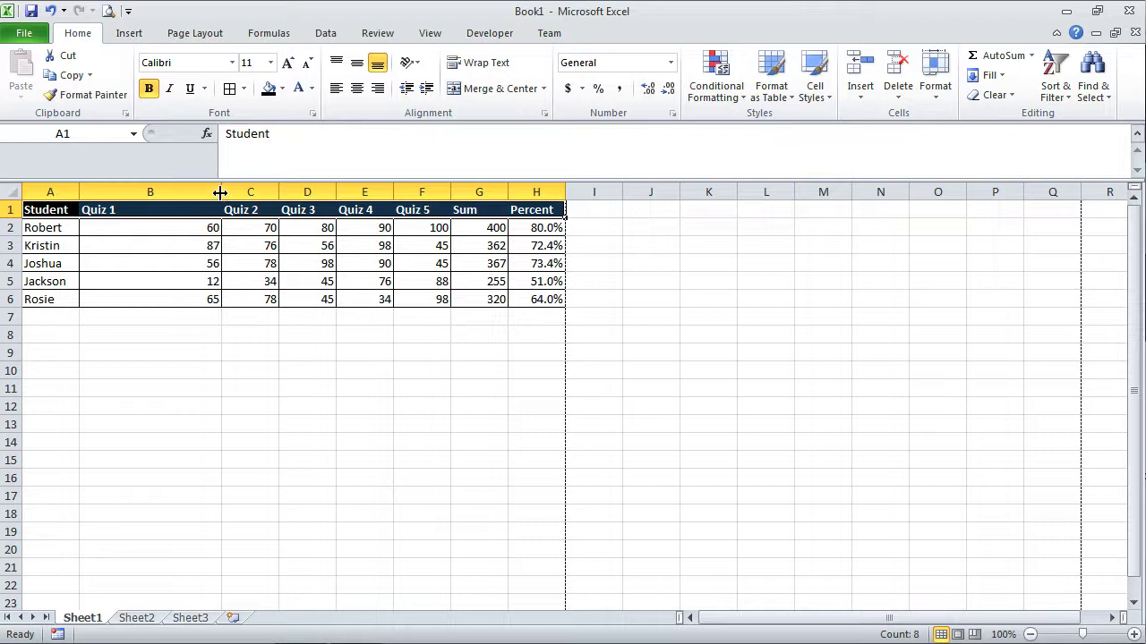
- Auto-fit the widths of all table columns, A through H, to their contents
double_click(219, 192)
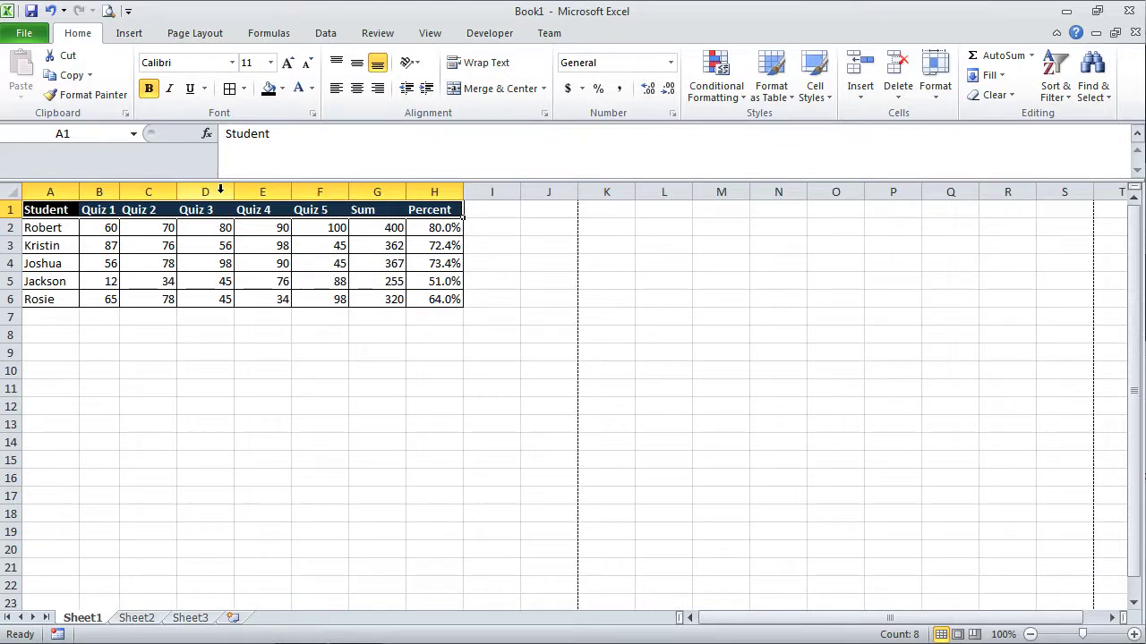
double_click(177, 191)
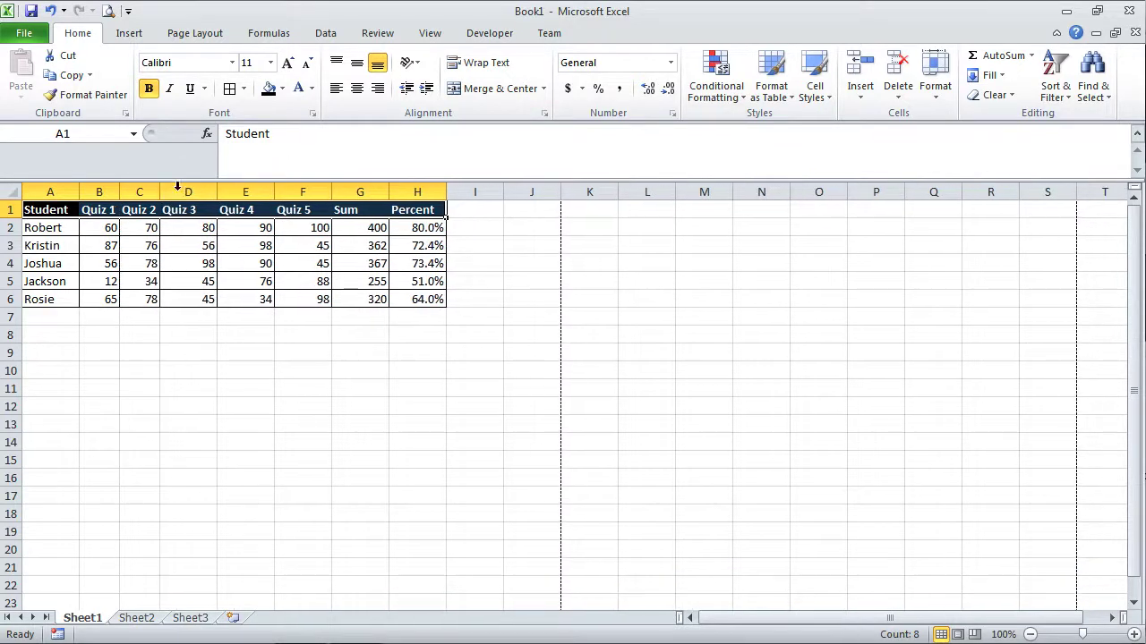
double_click(218, 192)
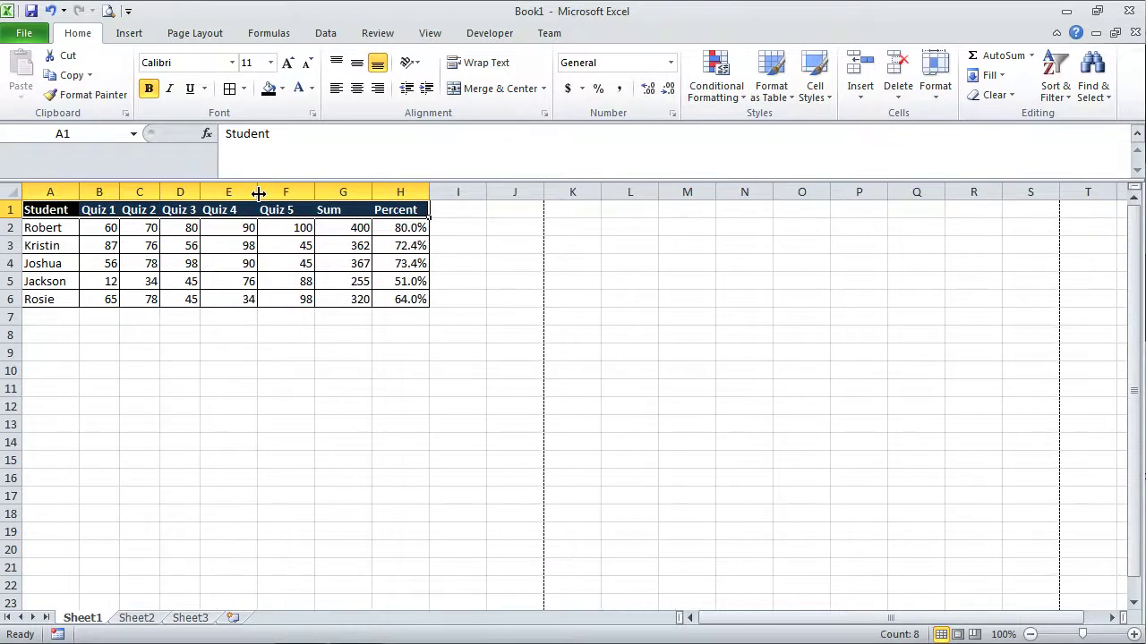
double_click(258, 192)
double_click(298, 192)
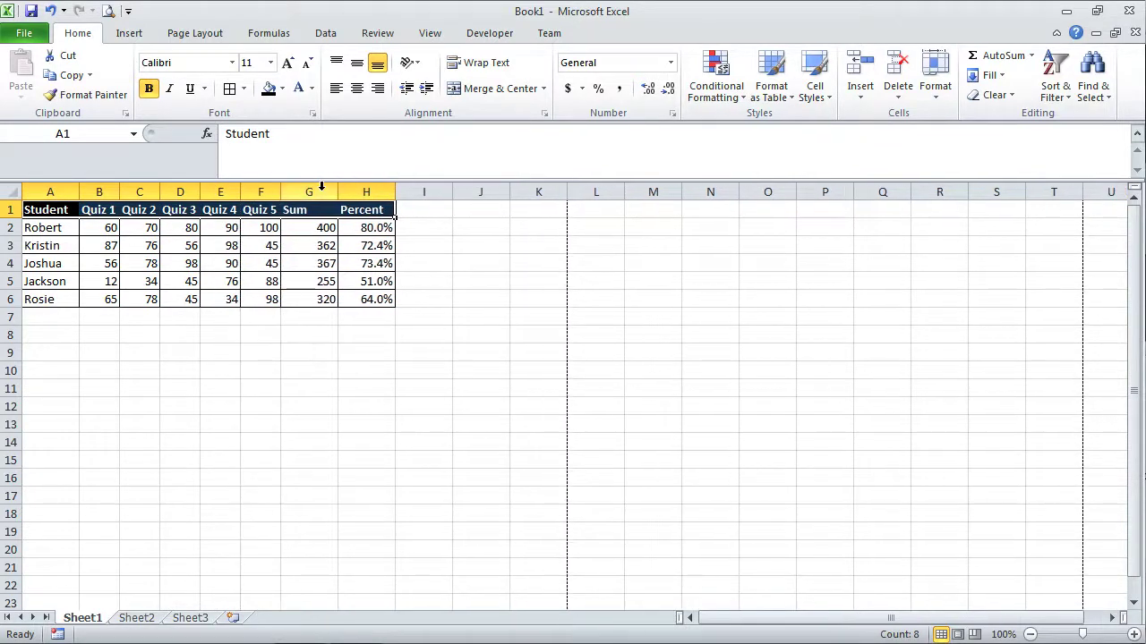
double_click(335, 191)
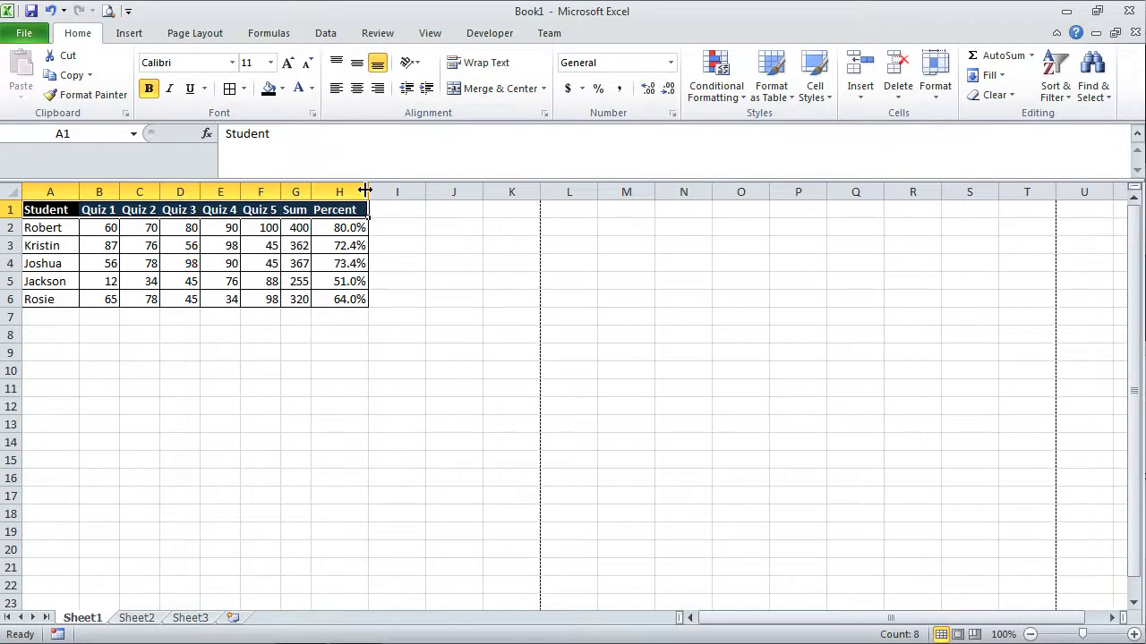
double_click(366, 192)
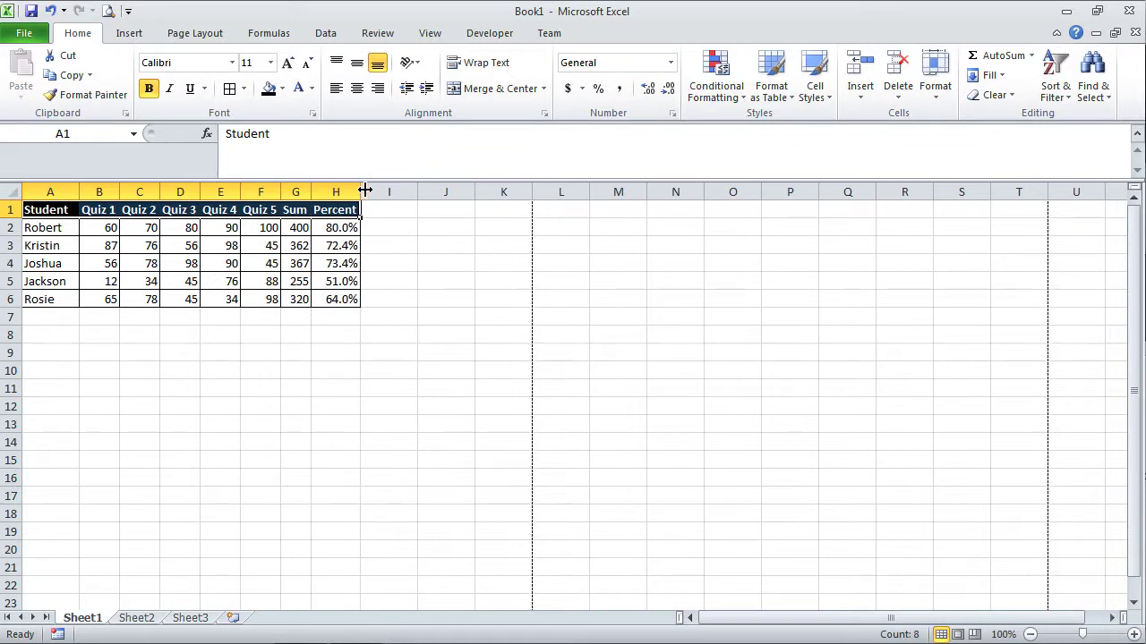
double_click(79, 192)
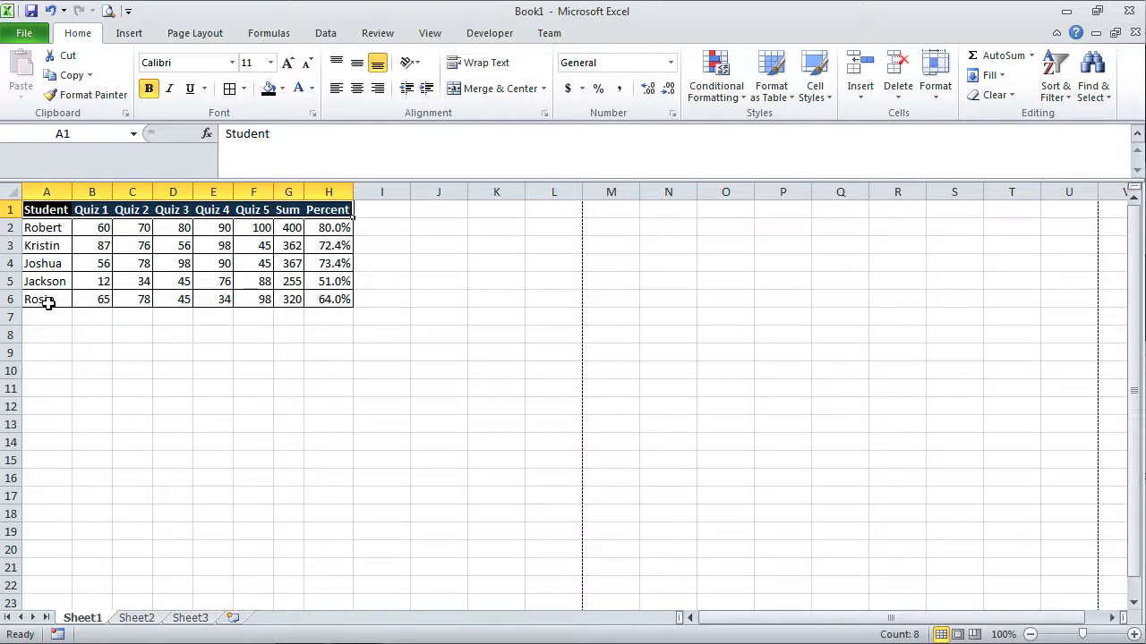
- Widen column A well beyond its contents and append the filler text "asdasdf asdf" to the student name in A2
left_click_drag(68, 187, 260, 188)
left_click(110, 228)
double_click(108, 230)
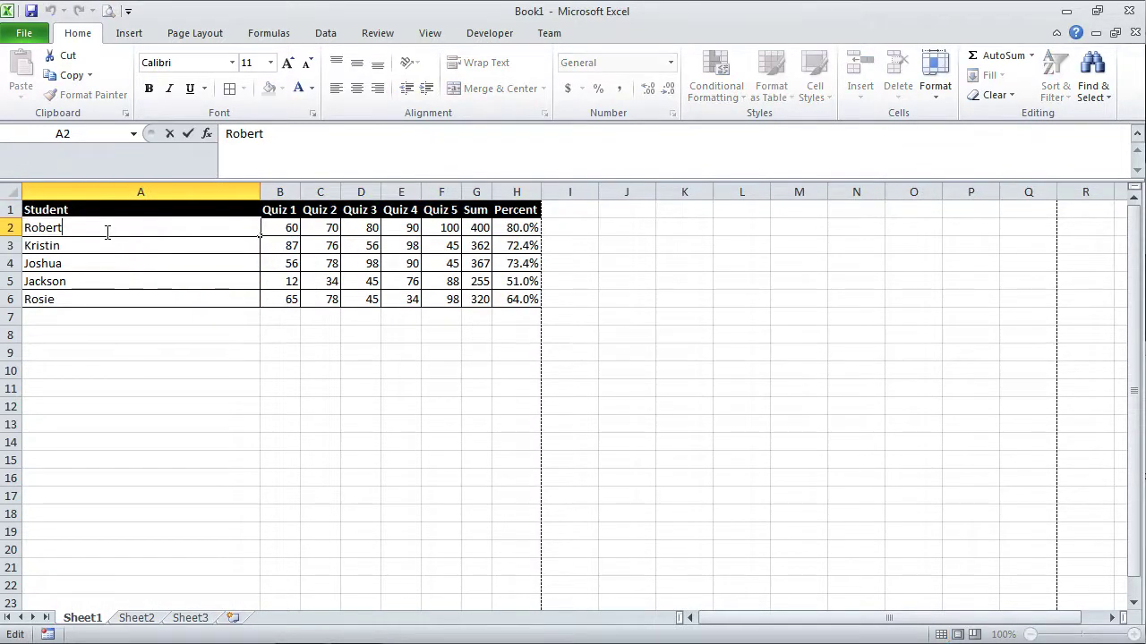
type("asdasdf asdf asdf")
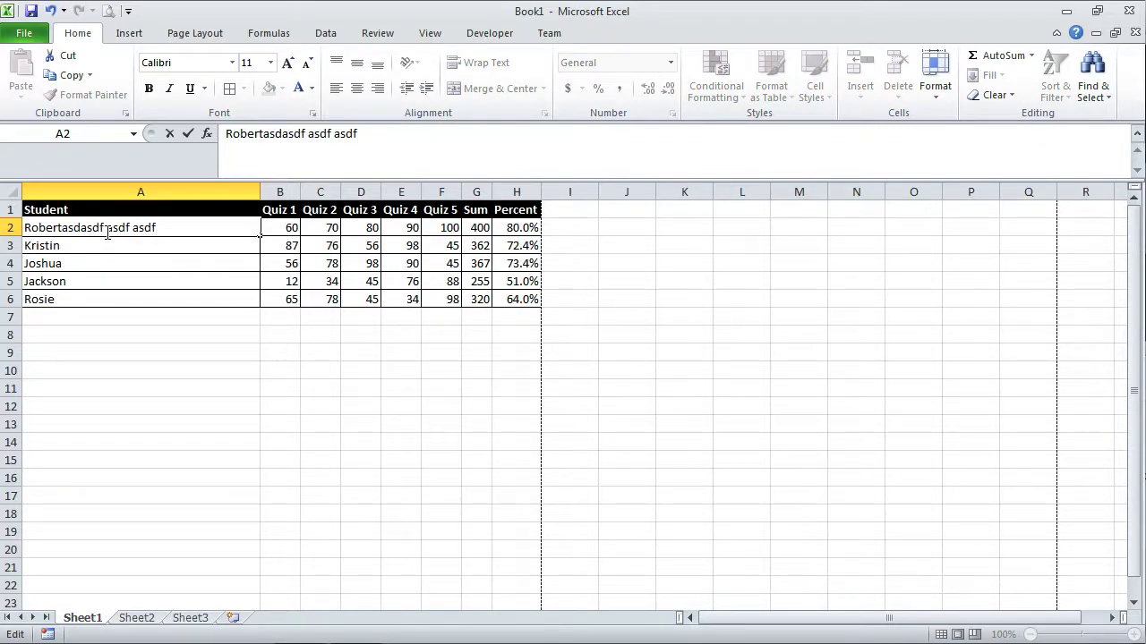
key("BackSpace")
key("BackSpace")
key("BackSpace")
key("BackSpace")
key("BackSpace")
key("Return")
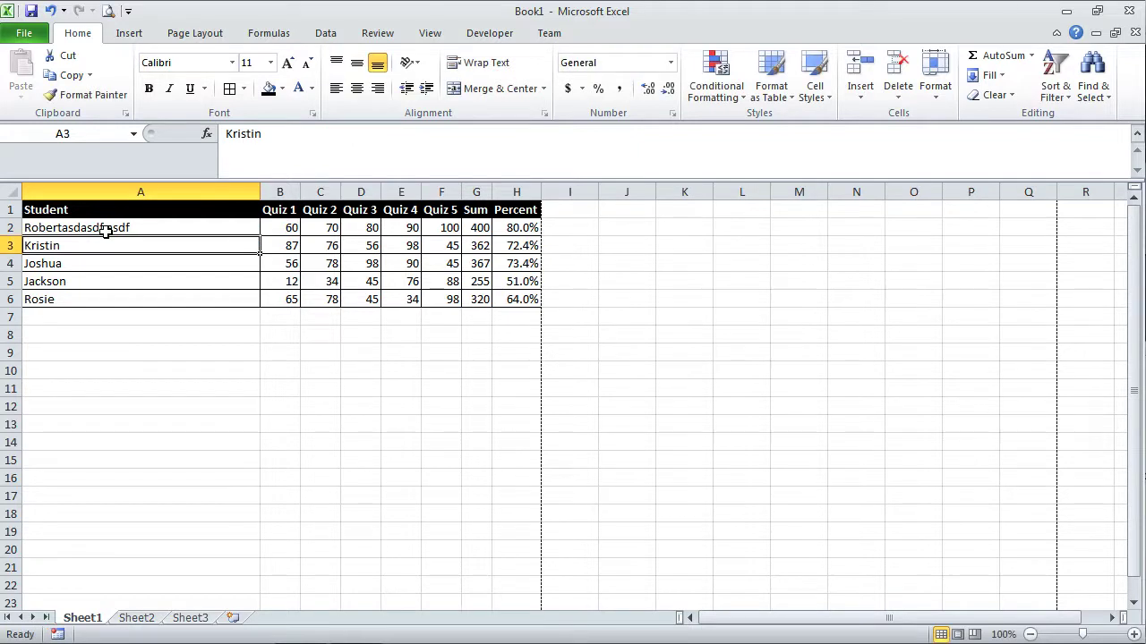
- Auto-fit the Student column to the lengthened entry in A2
double_click(258, 192)
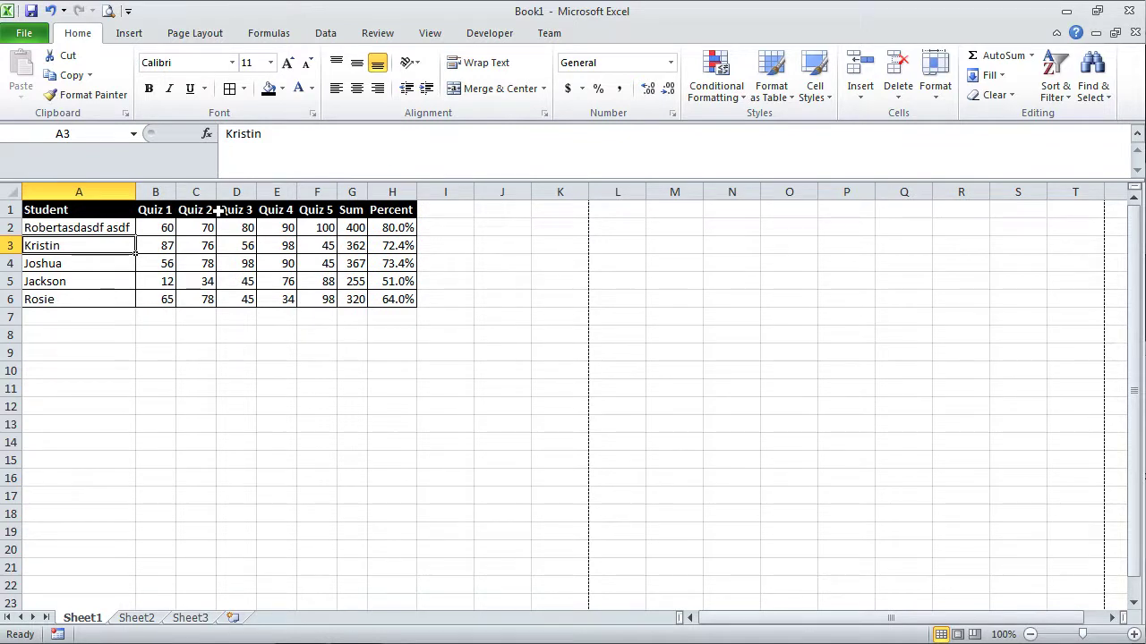
- Restore the student name in A2 to the first name only, without the filler text, and auto-fit the Student column
left_click(83, 227)
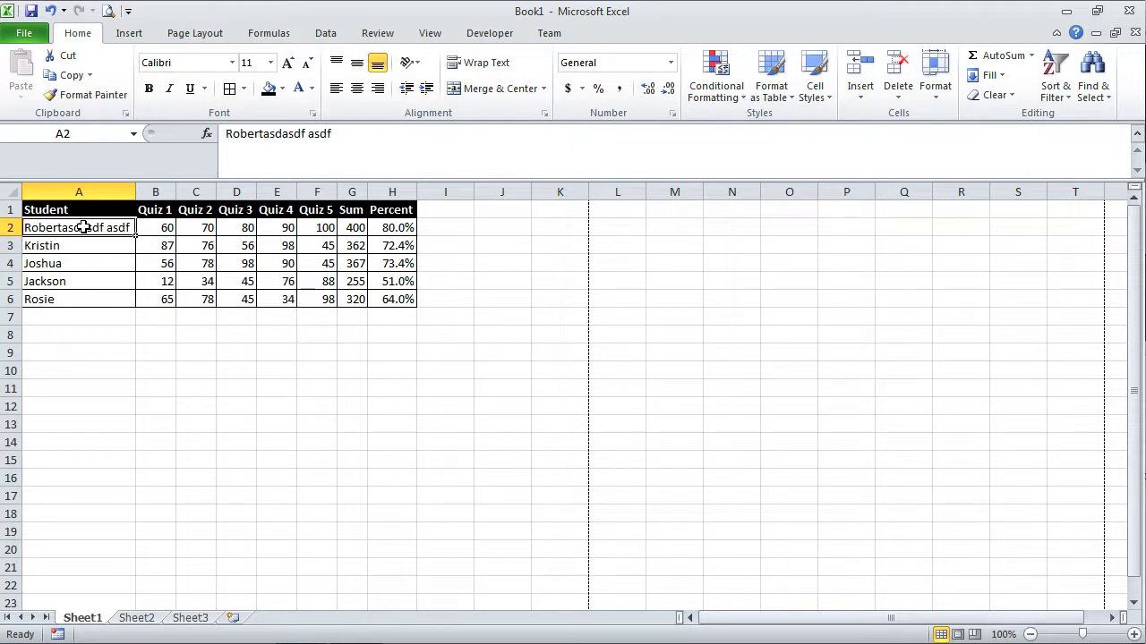
double_click(83, 227)
double_click(89, 227)
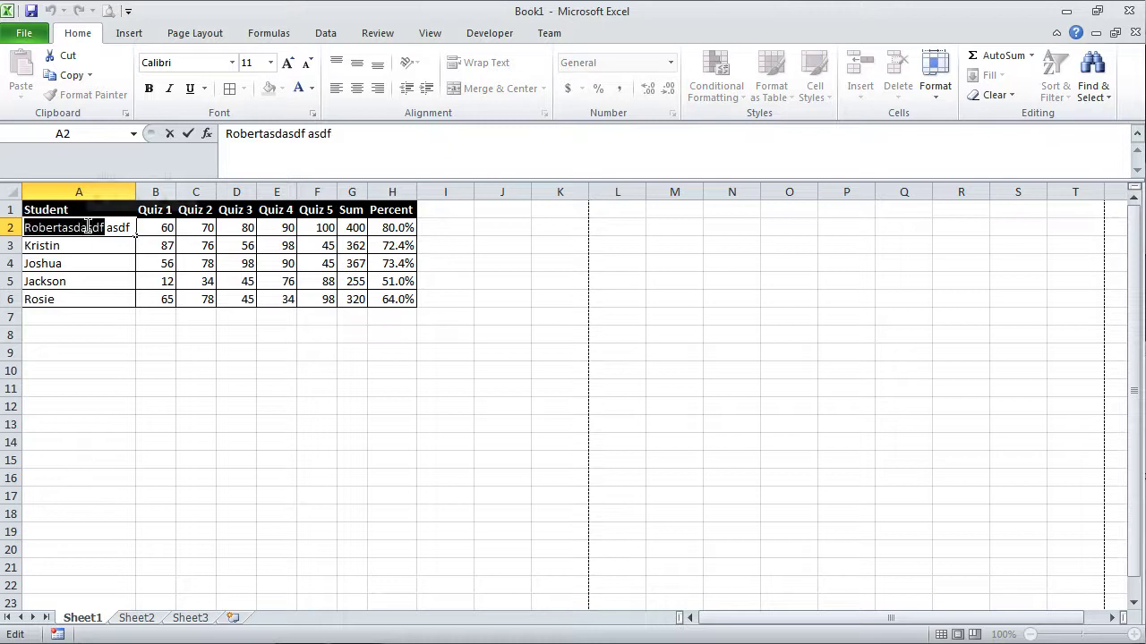
key("Delete")
key("Delete")
key("Delete")
key("Delete")
key("Delete")
key("Delete")
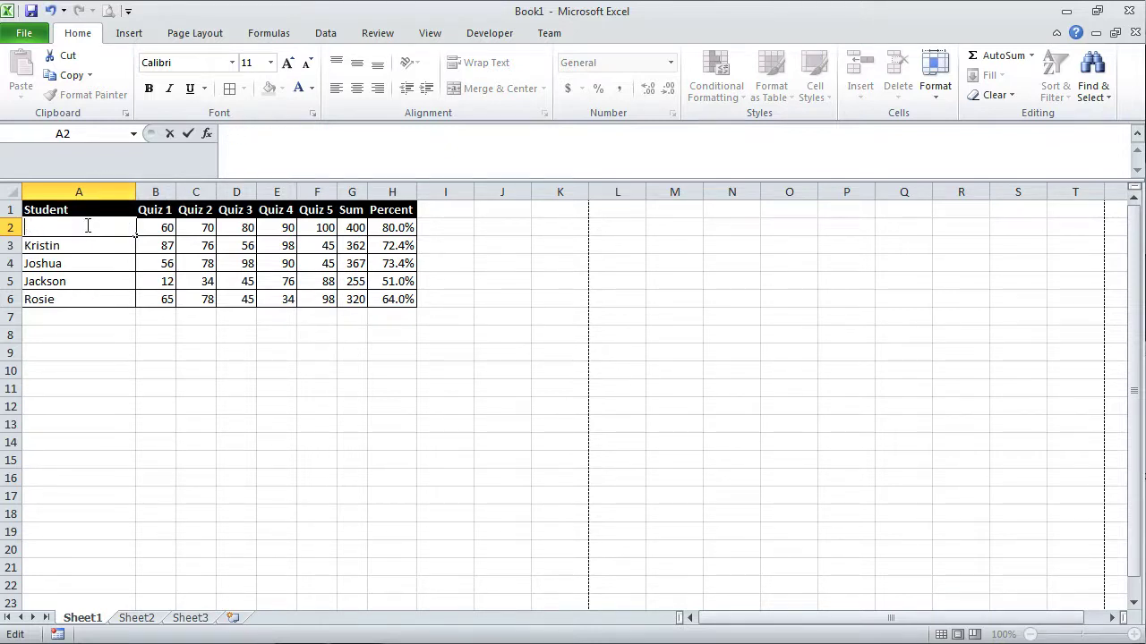
type("Robert")
key("Return")
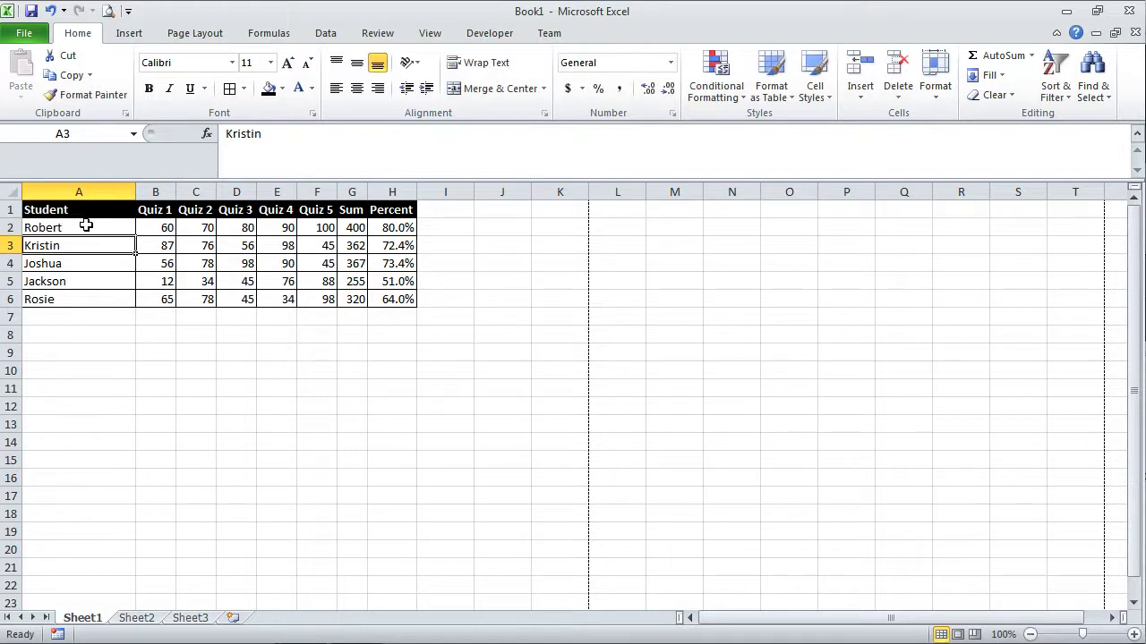
double_click(134, 192)
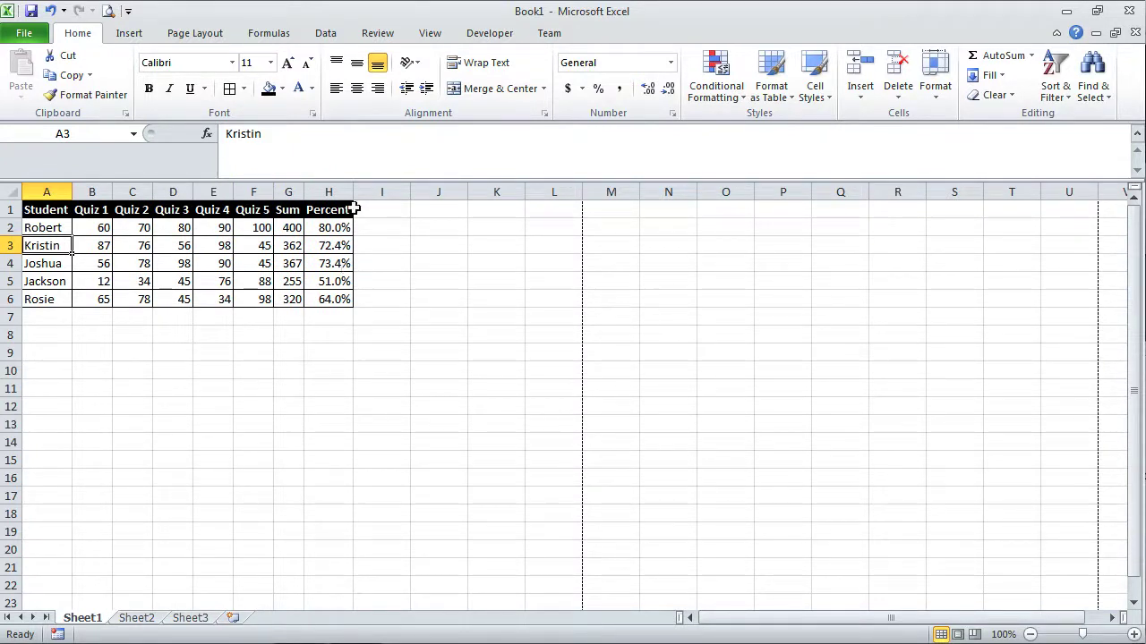
- Widen columns A through H unevenly beyond their contents and increase the heights of rows 1 through 6 by differing amounts
left_click_drag(353, 191, 409, 192)
mouse_move(304, 192)
left_mouse_down()
mouse_move(340, 190)
mouse_move(318, 191)
left_mouse_up()
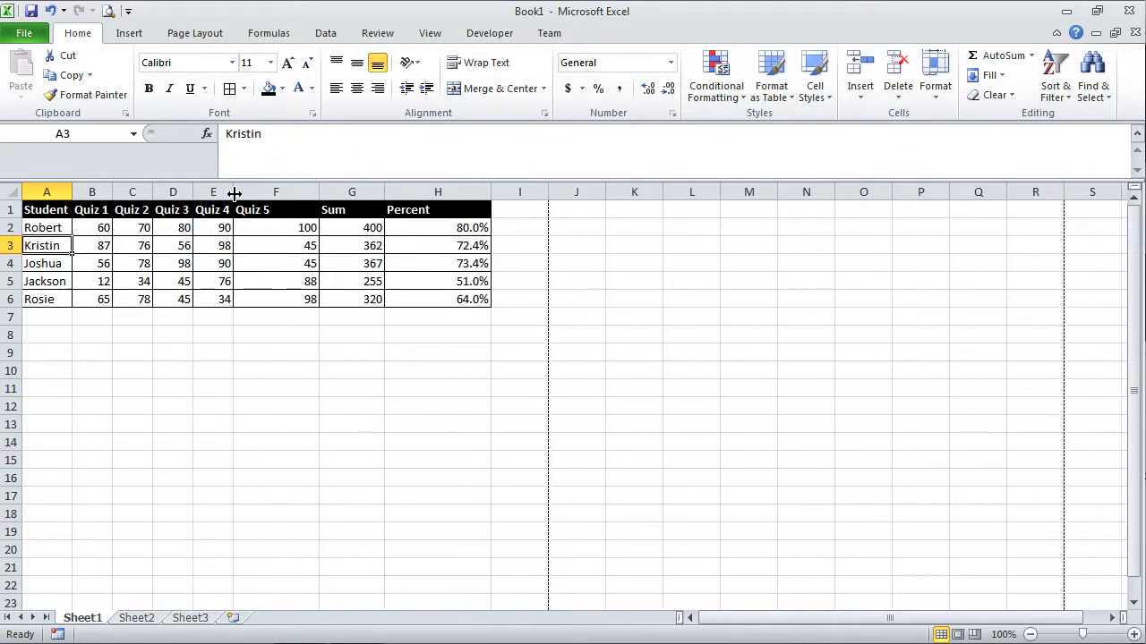
left_click_drag(233, 191, 280, 192)
left_click_drag(197, 191, 229, 192)
left_click_drag(152, 190, 193, 191)
left_click_drag(113, 191, 153, 192)
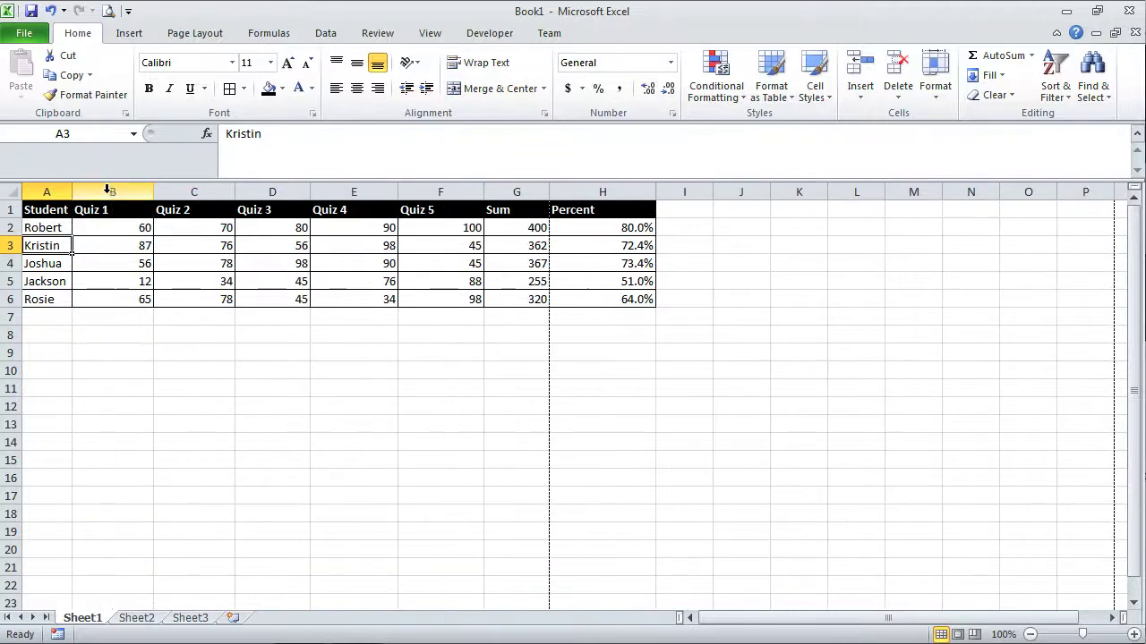
left_click_drag(73, 192, 98, 192)
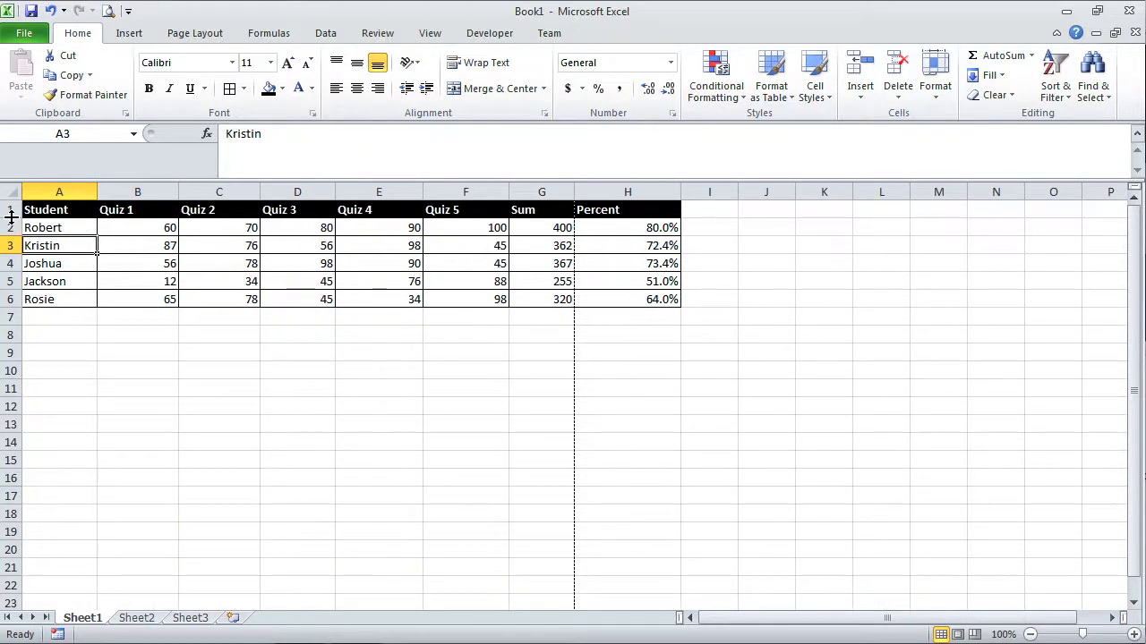
left_click_drag(10, 218, 13, 469)
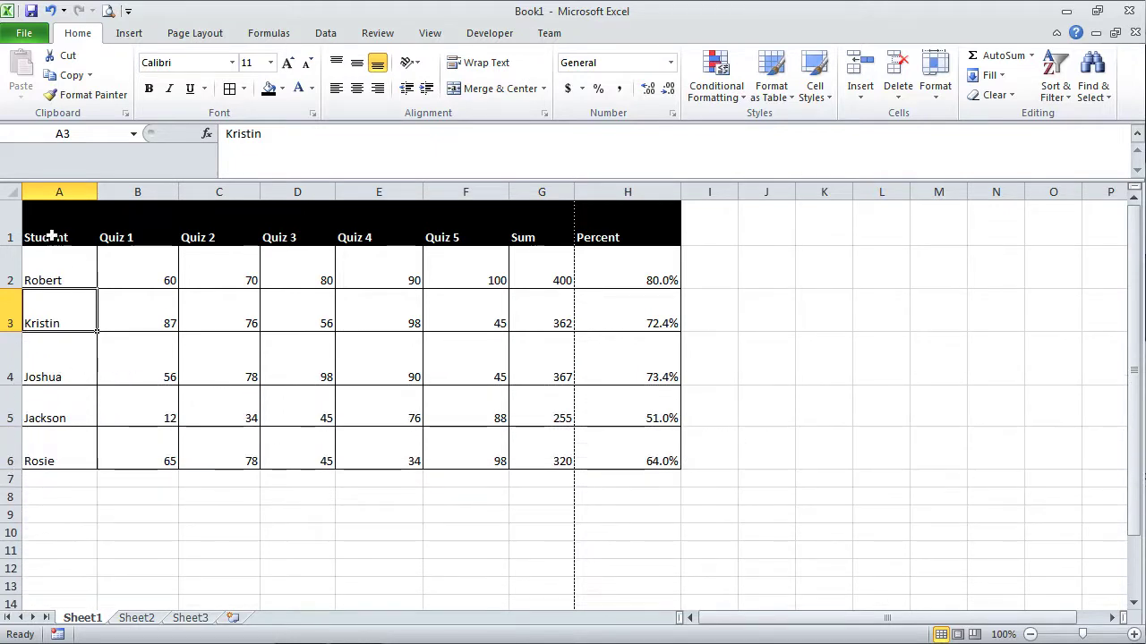
- Auto-fit all column widths and row heights across the entire sheet to their contents
left_click(11, 192)
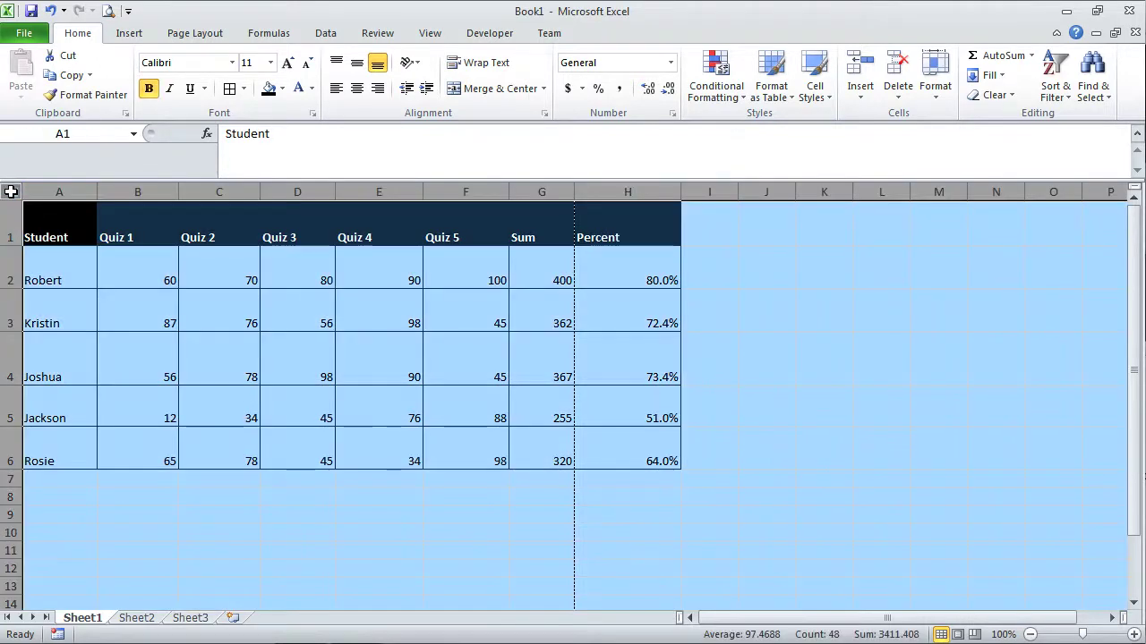
double_click(98, 193)
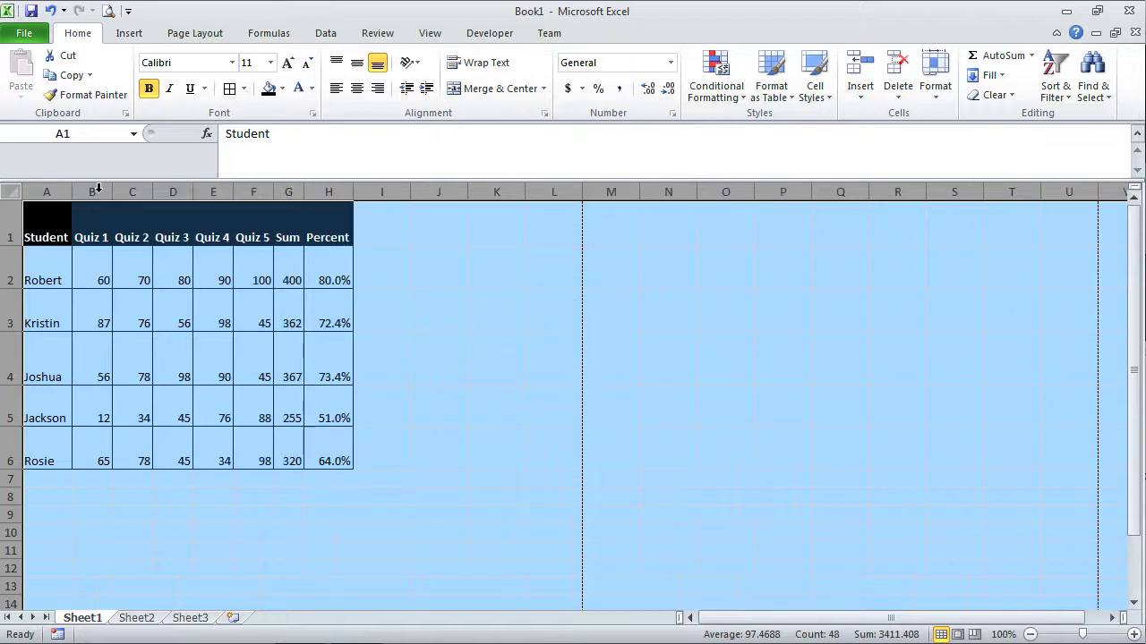
double_click(11, 245)
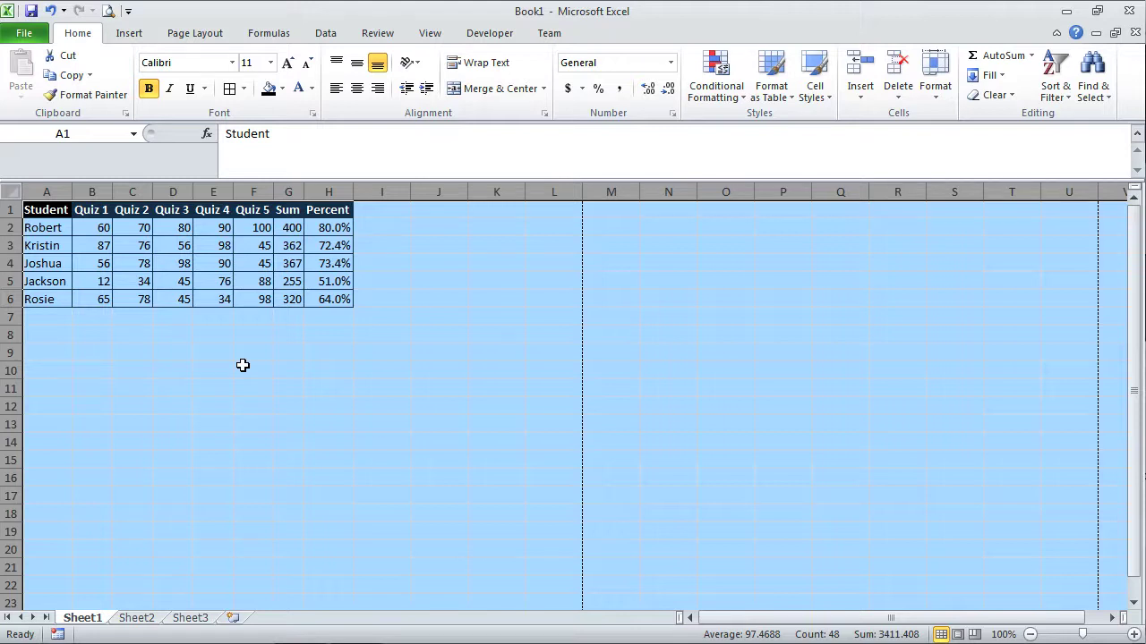
left_click(286, 338)
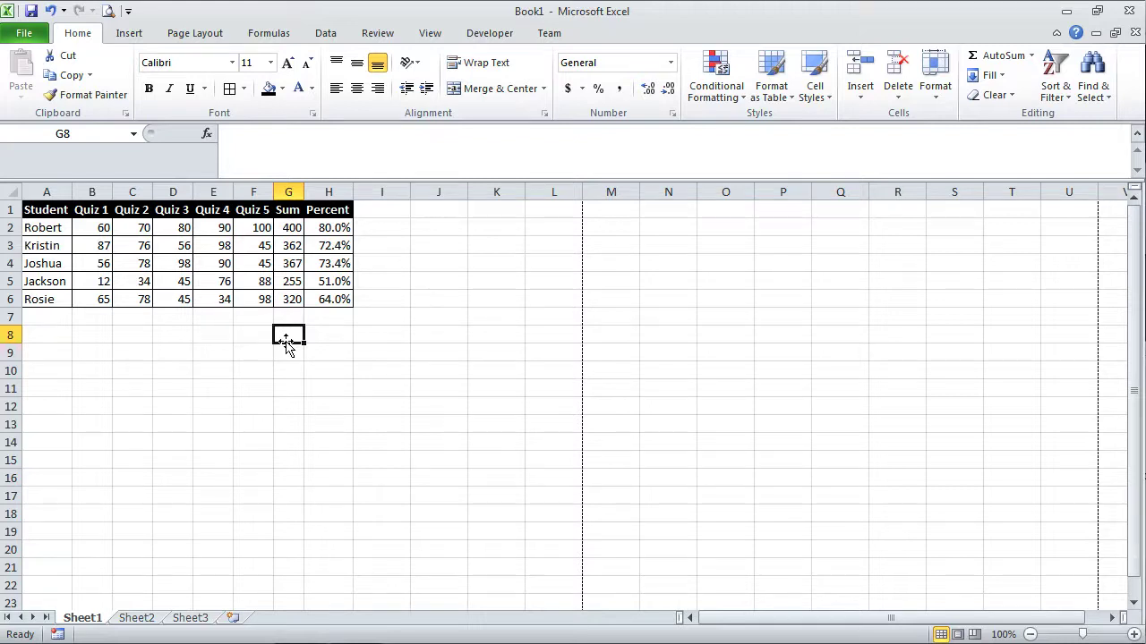
- Fill the Sum values in G2:G6 with Blue, Accent 1, Lighter 80%
left_click(292, 227)
left_click_drag(292, 227, 293, 299)
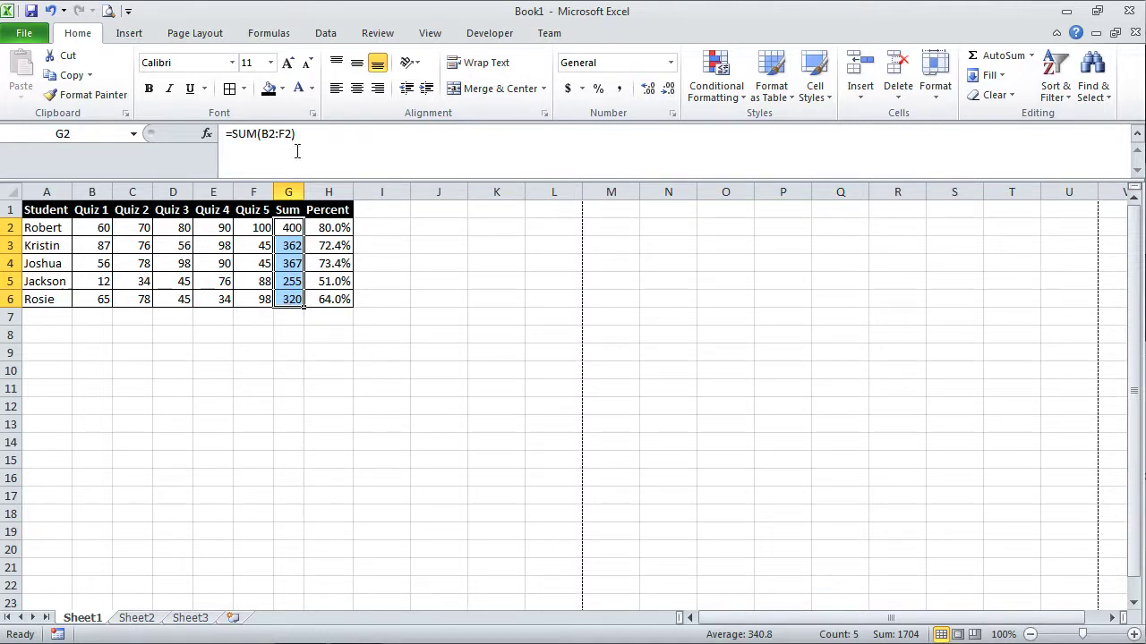
left_click(283, 88)
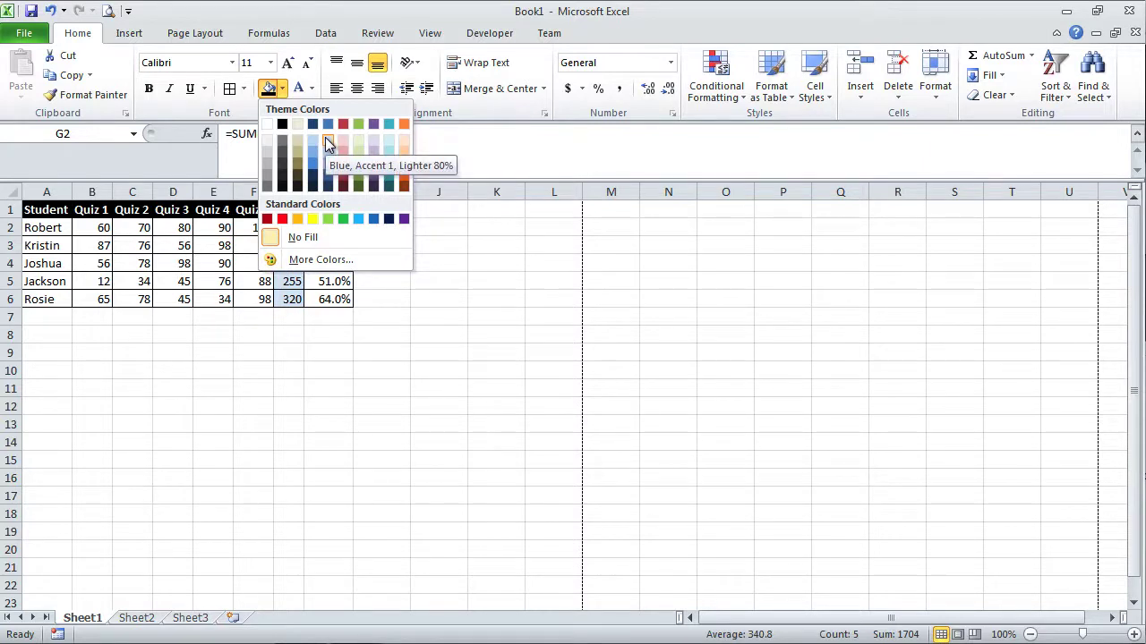
left_click(326, 139)
- Fill the Percent values in H2:H6 with the lightest orange theme tint and check the sheet in the print preview
left_click_drag(332, 230, 333, 299)
left_click(281, 89)
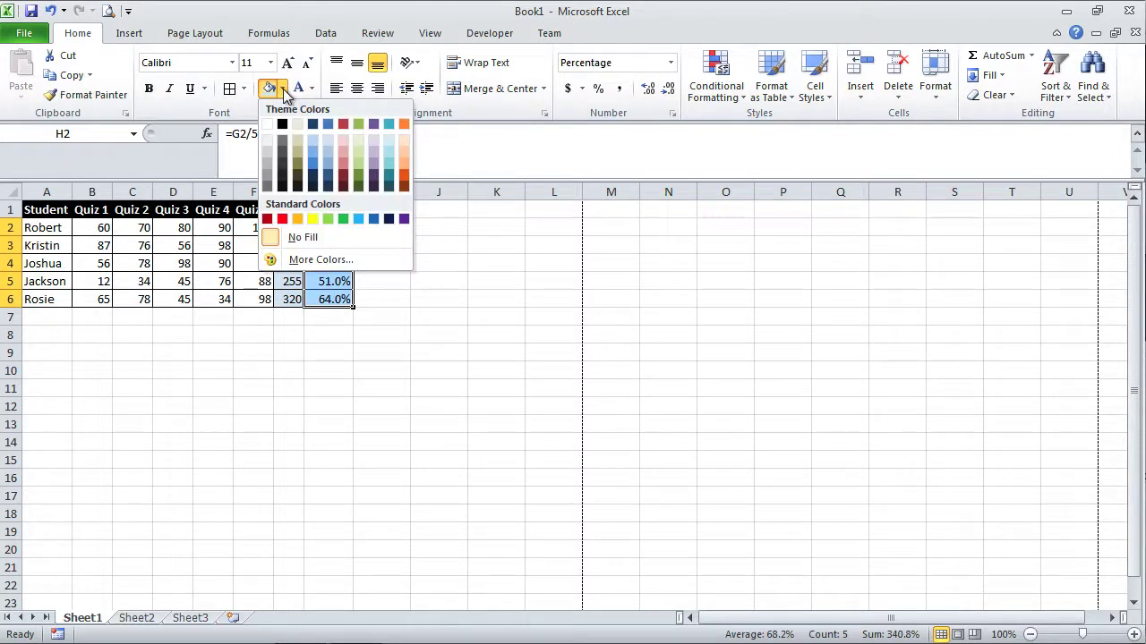
left_click(403, 135)
left_click(460, 317)
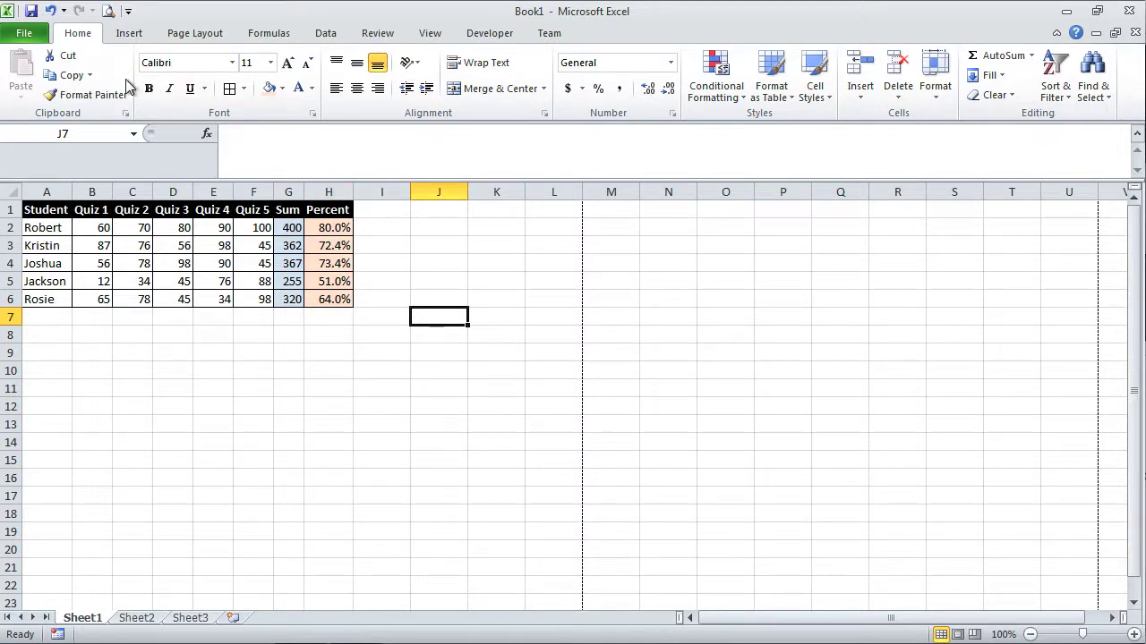
left_click(107, 11)
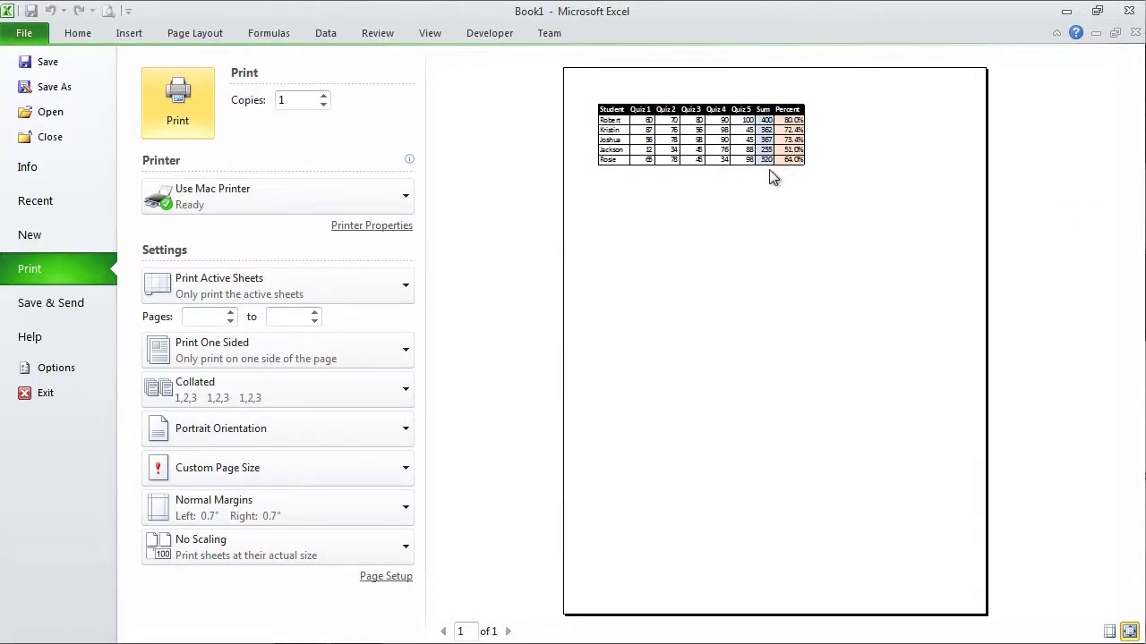
left_click(78, 36)
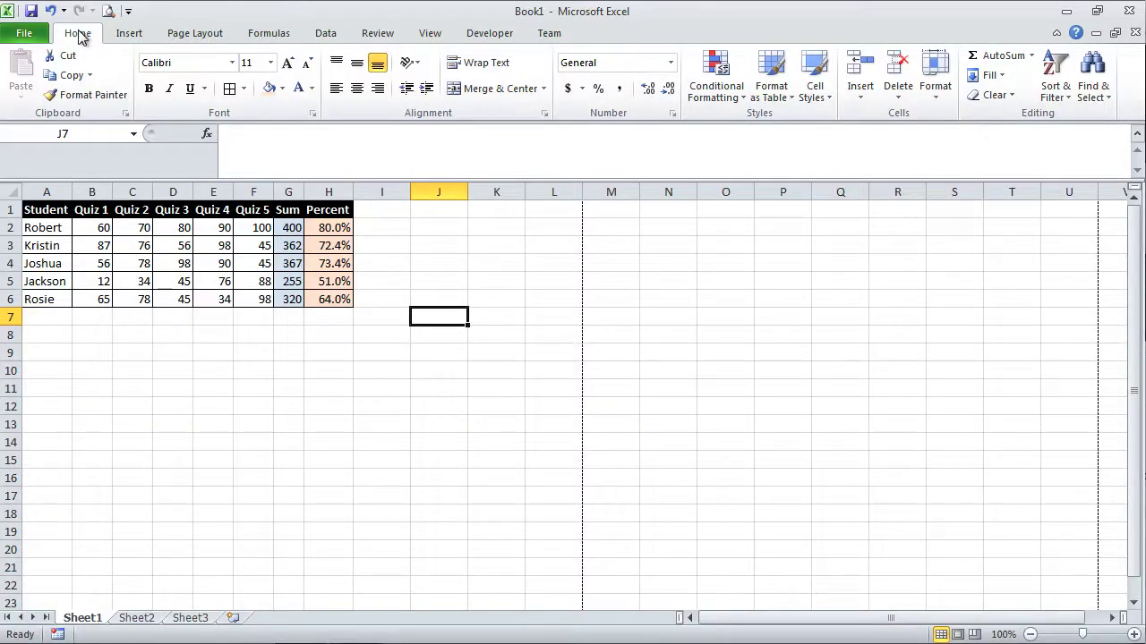
- Rename Sheet1 as "Grade Sheet"
double_click(89, 618)
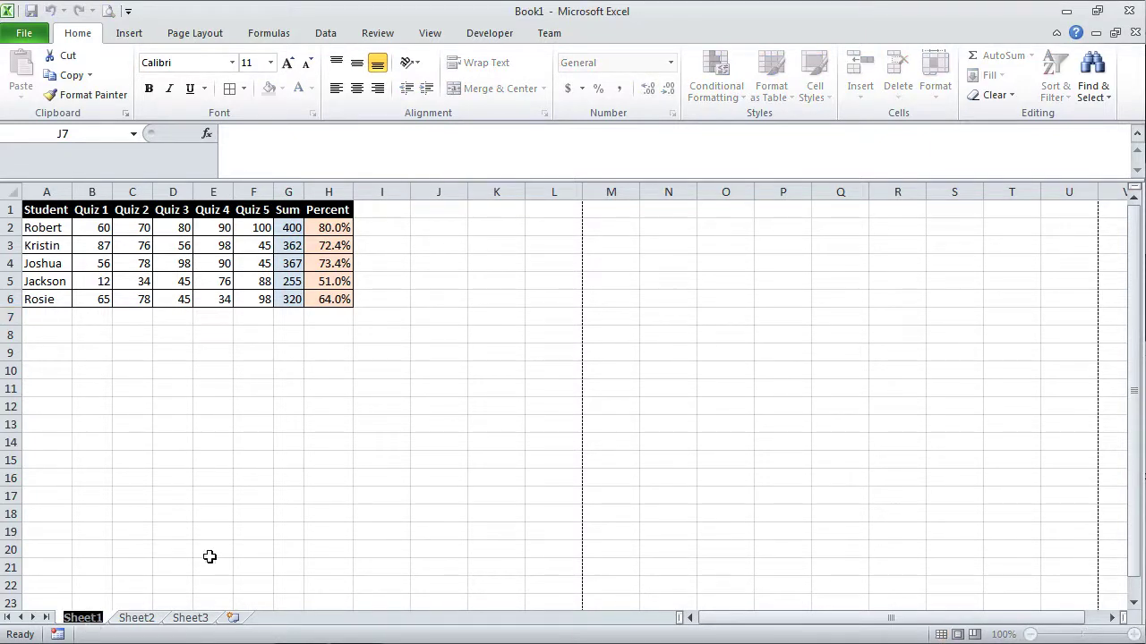
type("Grade Sheet")
key("Return")
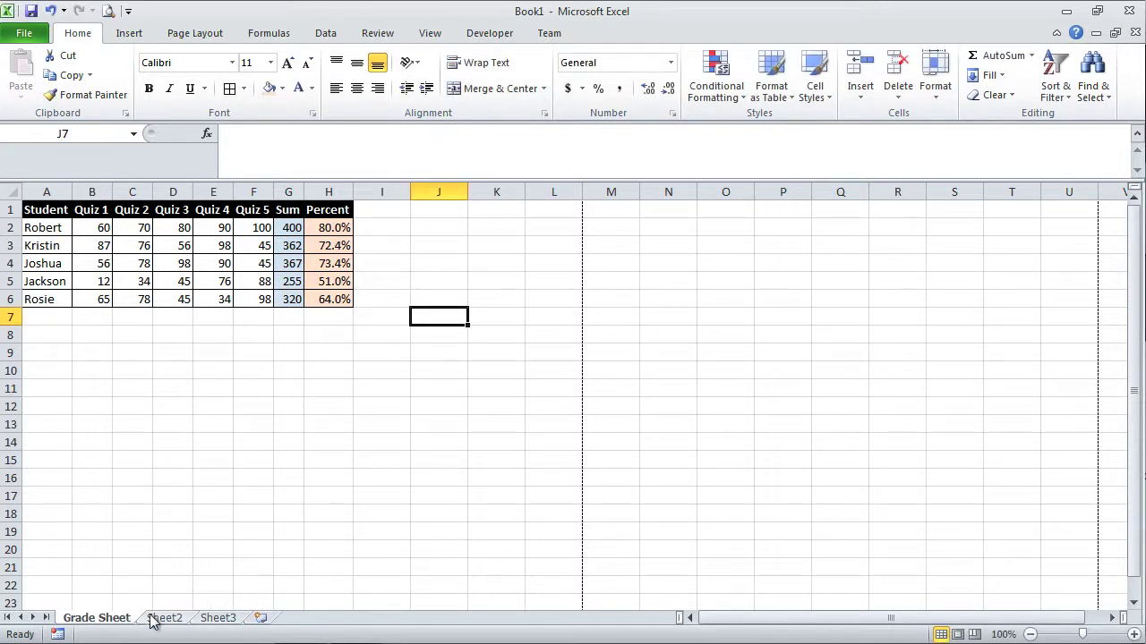
- Change the gradebook sheet's name to "Grades Fall 2012"
double_click(114, 618)
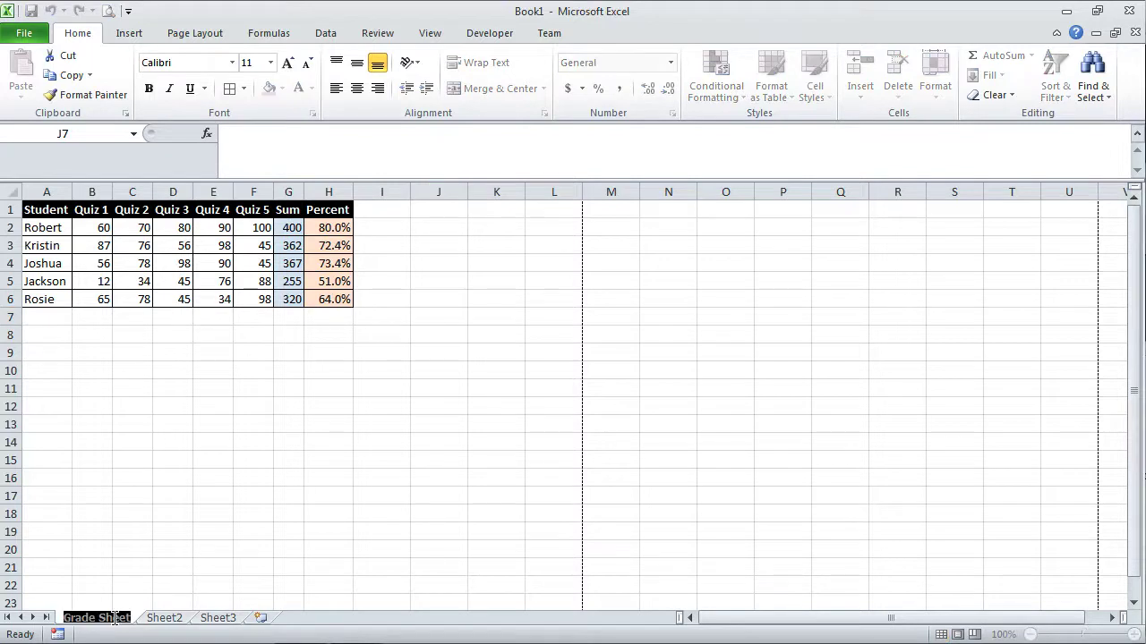
double_click(114, 617)
key("BackSpace")
key("BackSpace")
type("s Fall 2012")
key("Return")
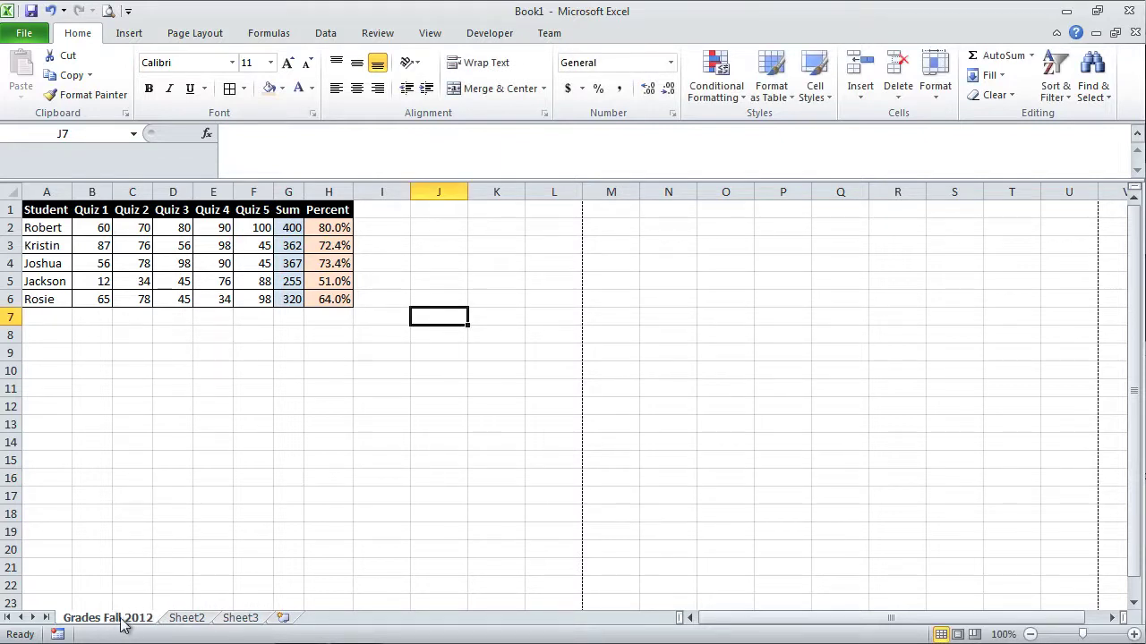
double_click(127, 618)
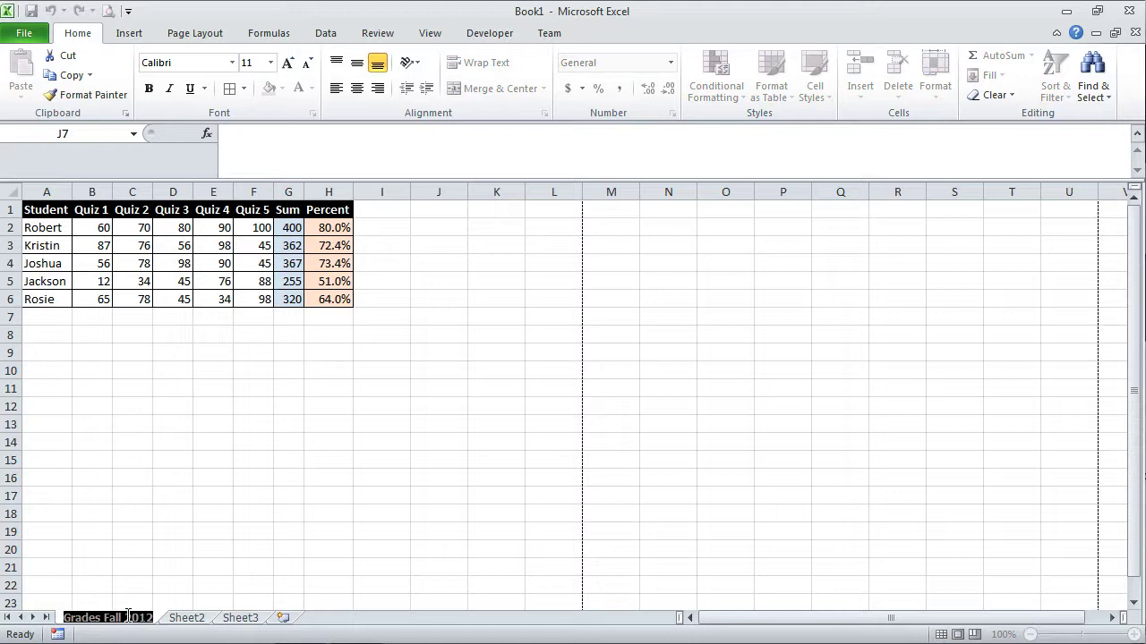
key("Return")
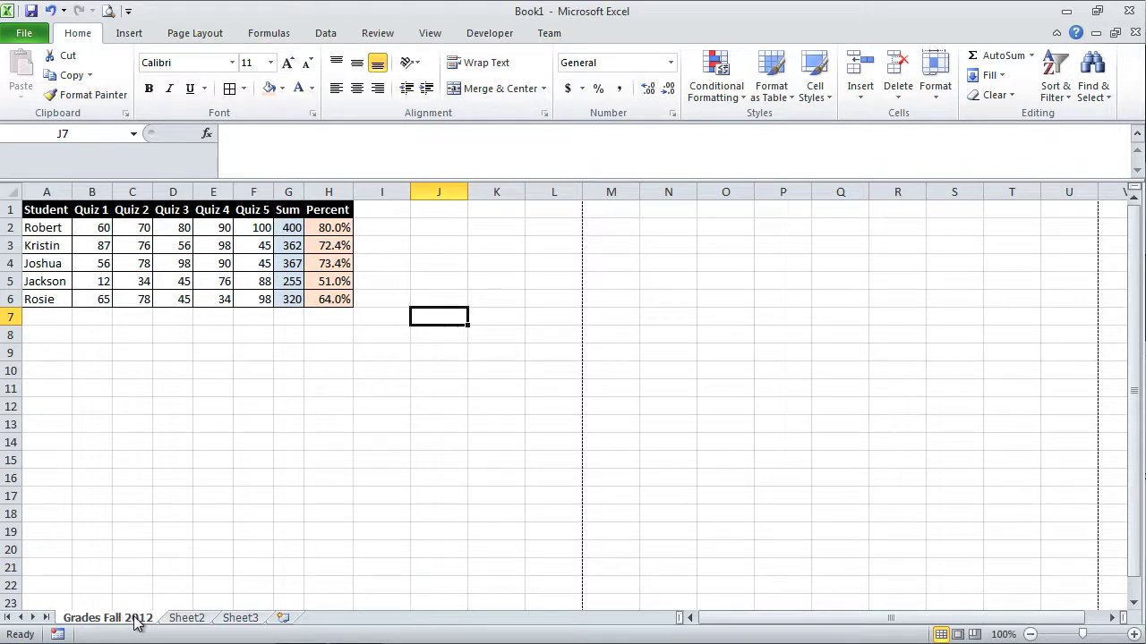
right_click(139, 619)
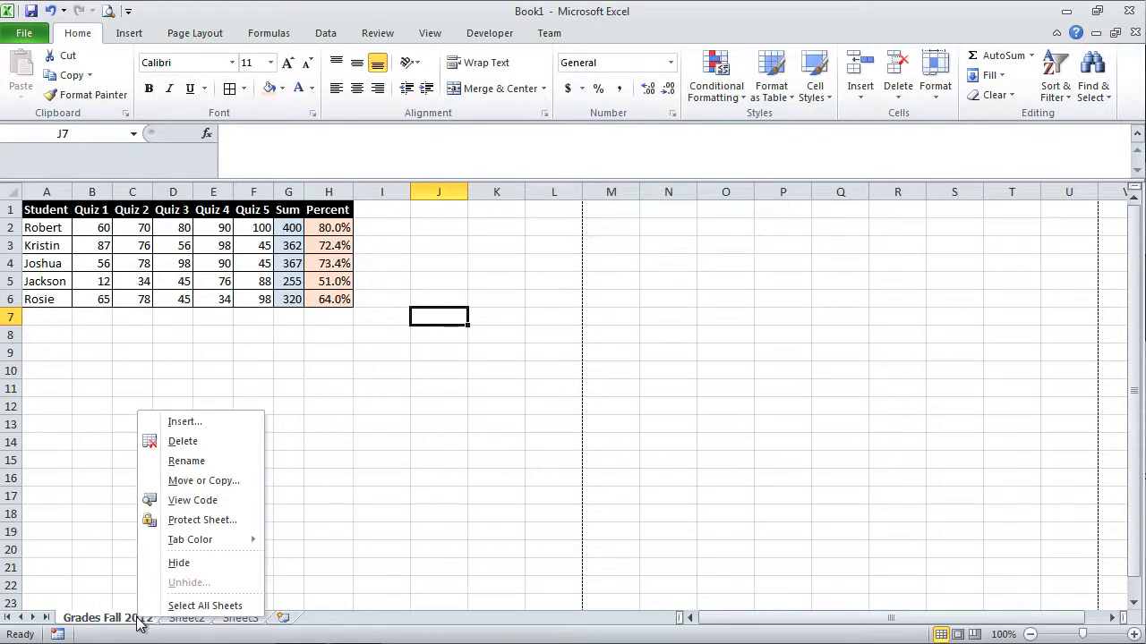
left_click(199, 462)
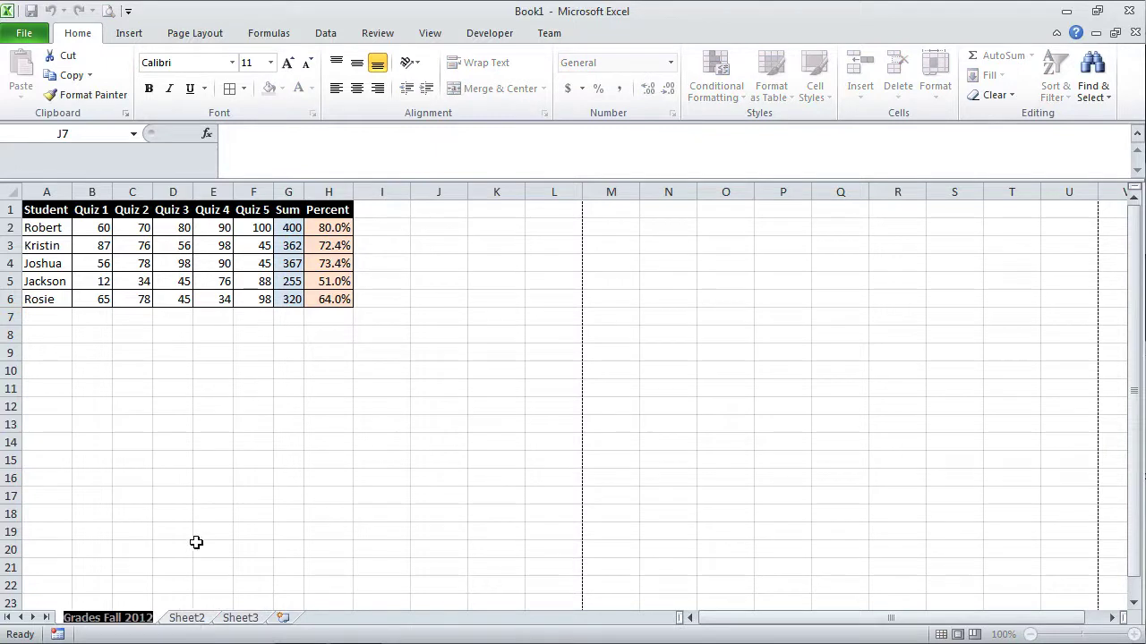
left_click(196, 622)
left_click(123, 621)
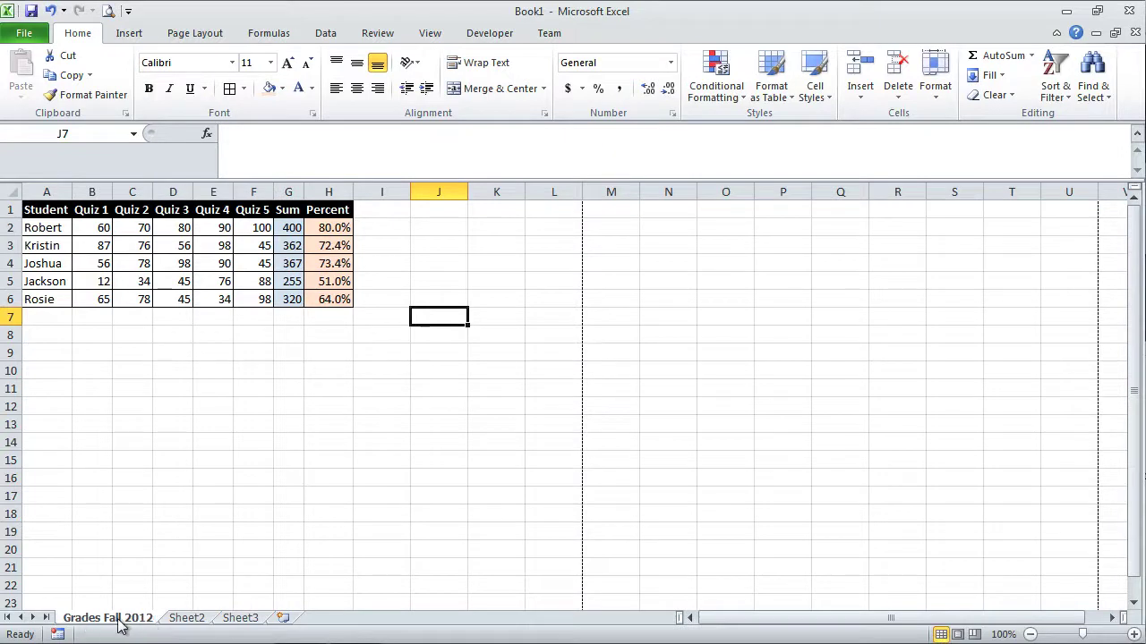
- Color the Grades Fall 2012 sheet tab standard red and check it from Sheet3 before returning to the gradebook
right_click(135, 624)
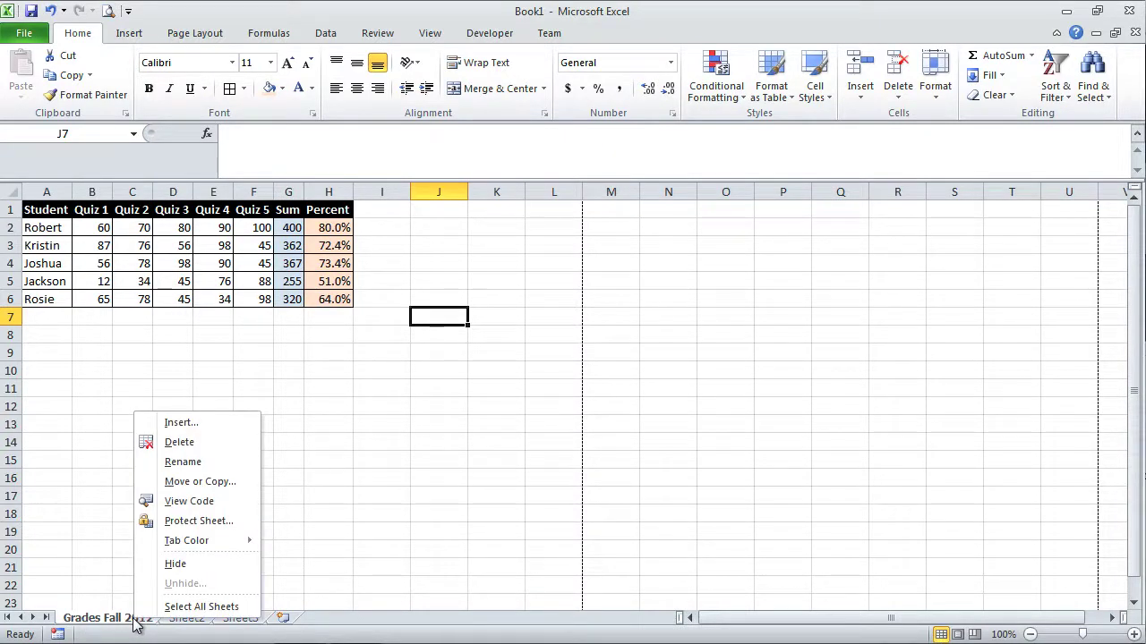
mouse_move(231, 544)
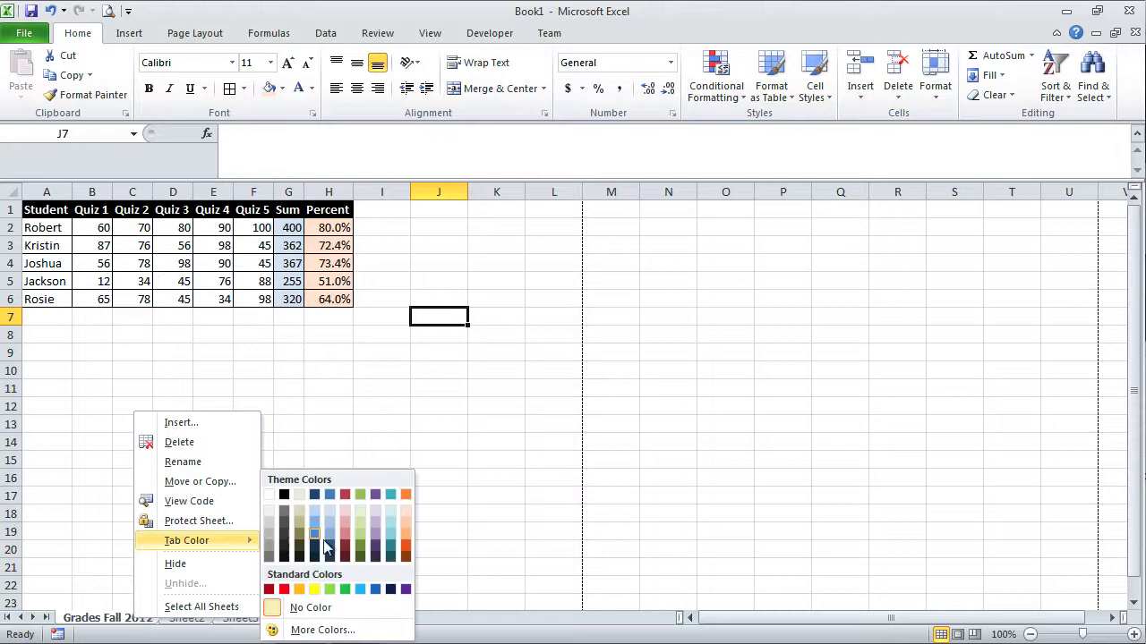
left_click(284, 590)
left_click(243, 619)
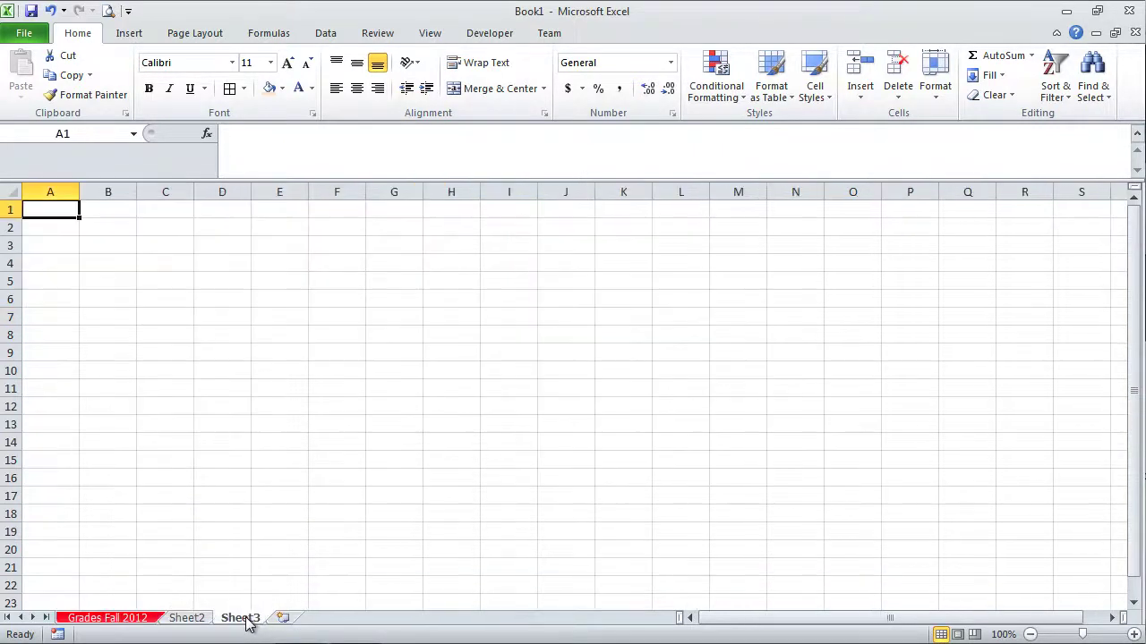
left_click(115, 623)
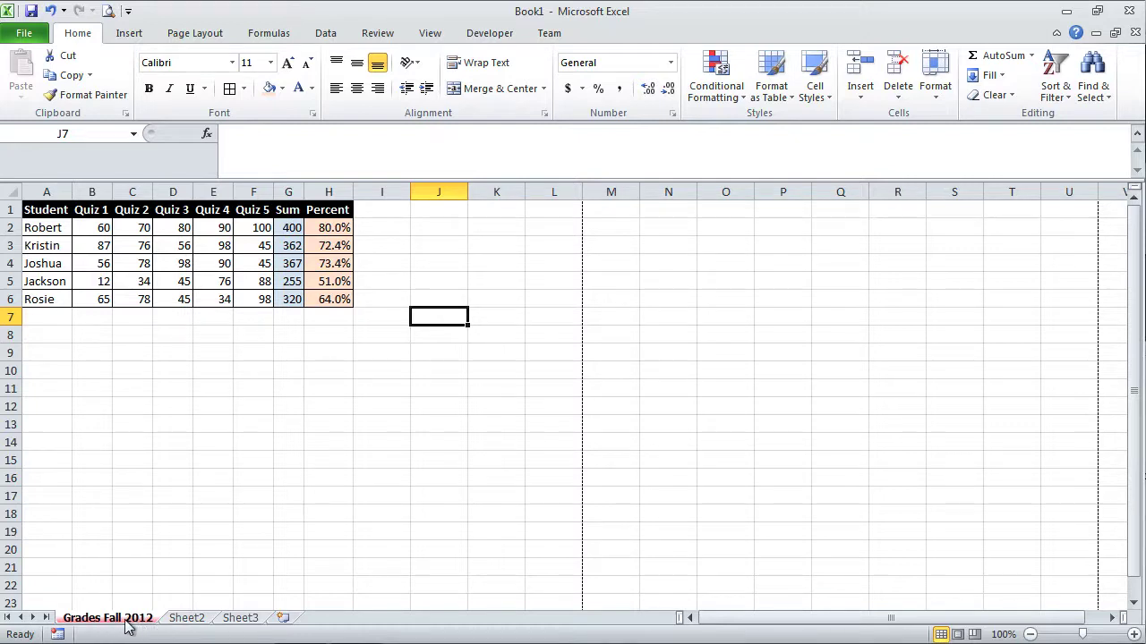
- Create a copy of the Grades Fall 2012 sheet in the same workbook, placed before the original
right_click(137, 622)
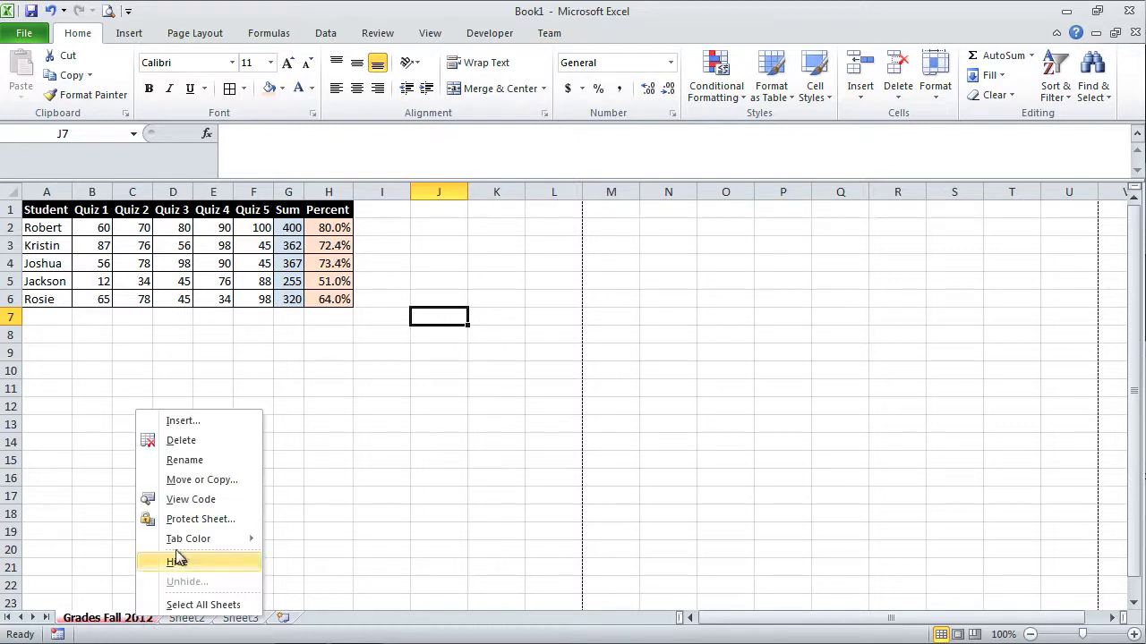
left_click(223, 482)
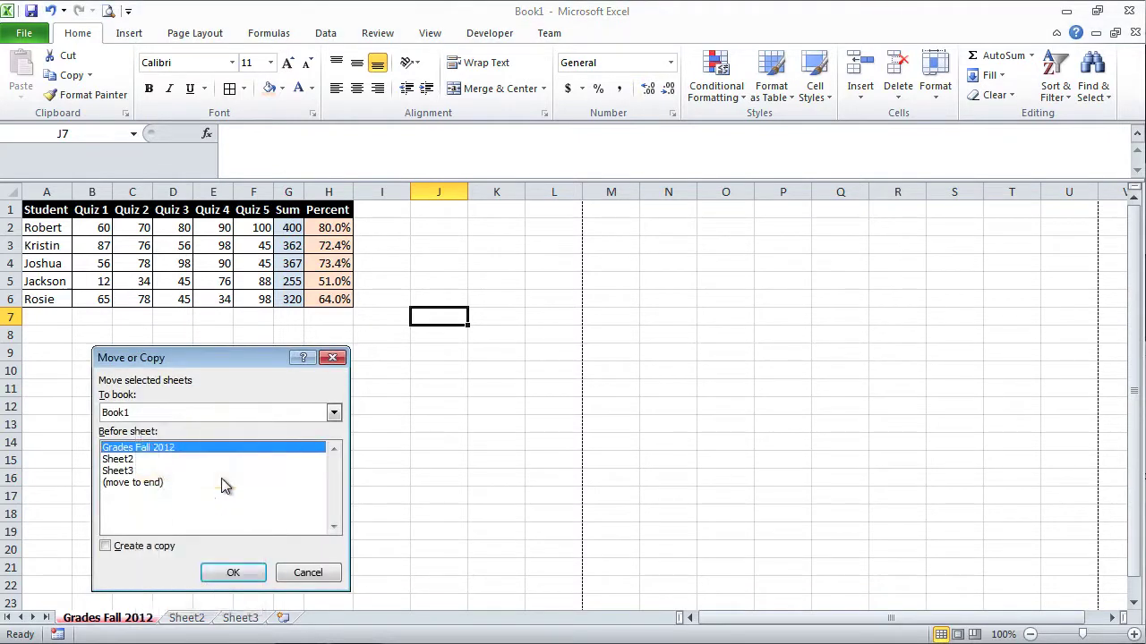
left_click(105, 547)
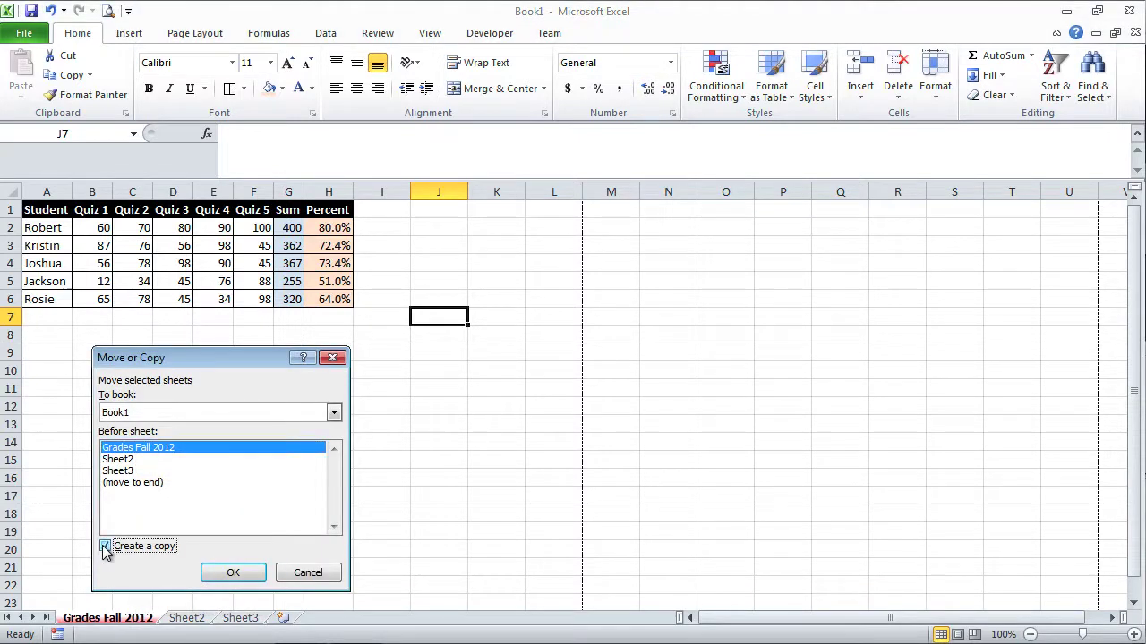
left_click(231, 573)
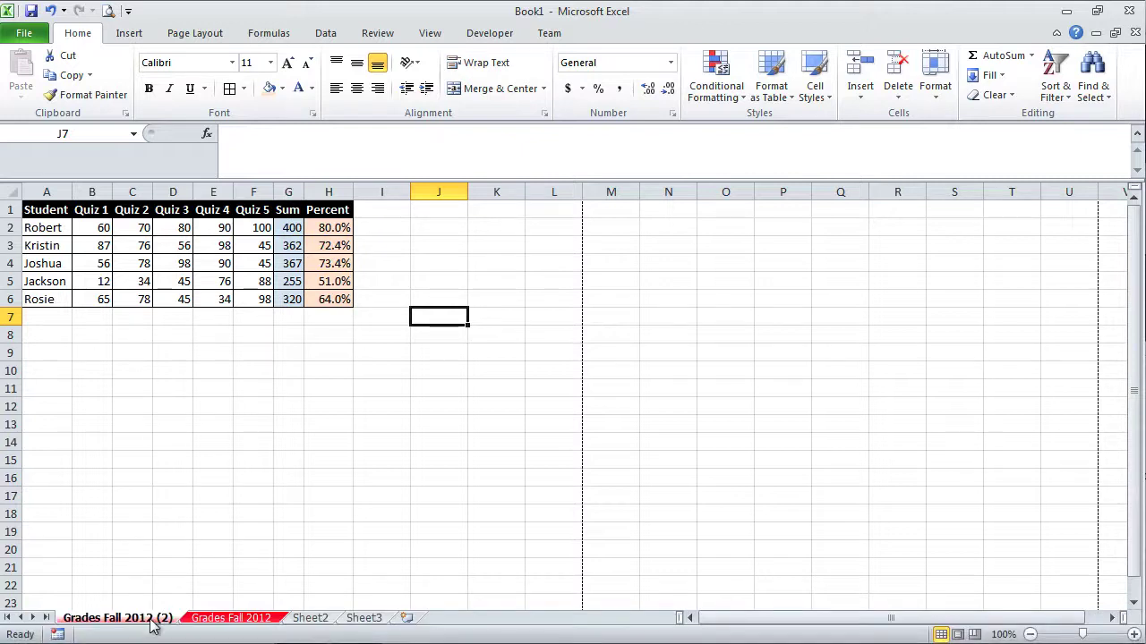
- Rename the copied gradebook sheet as "Grades Spring 2012"
double_click(166, 617)
key("Return")
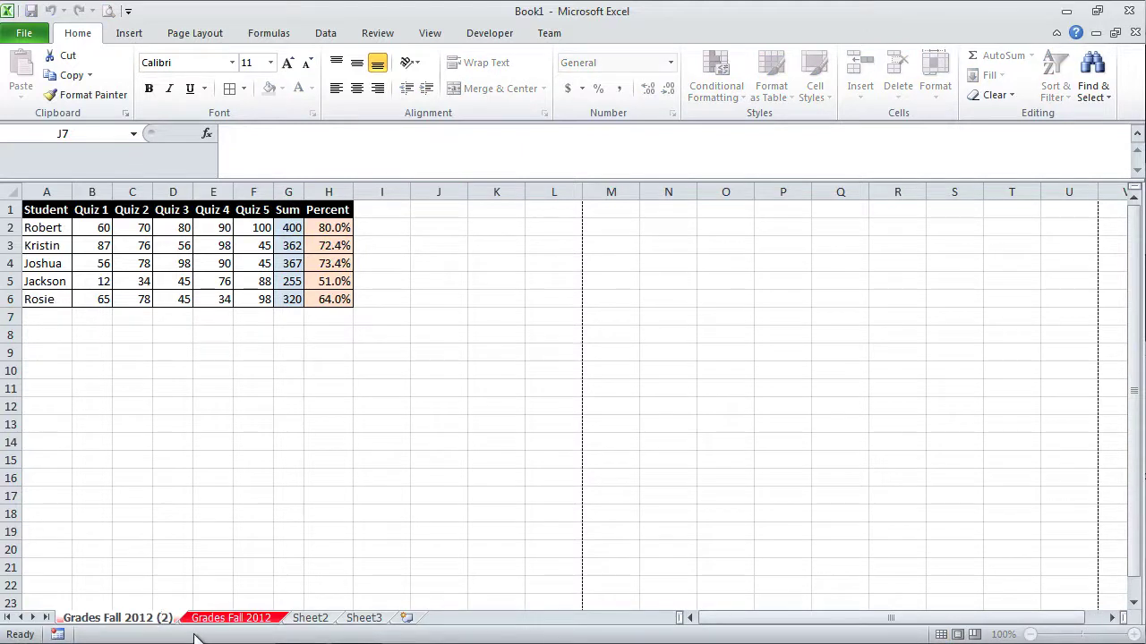
key("BackSpace")
key("BackSpace")
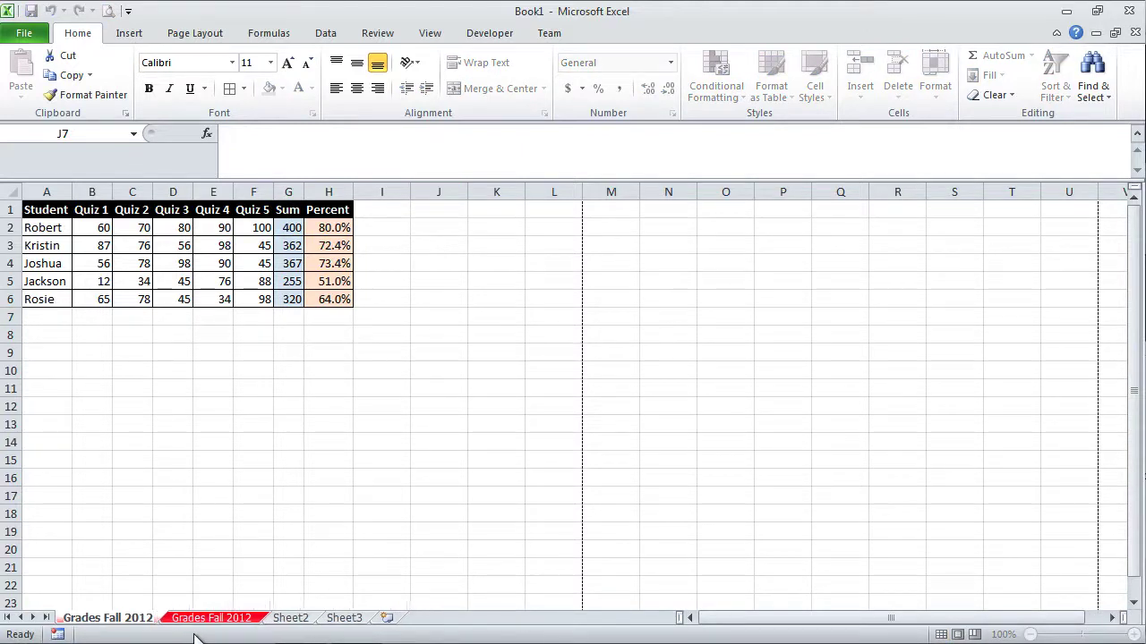
double_click(112, 617)
type("Spring")
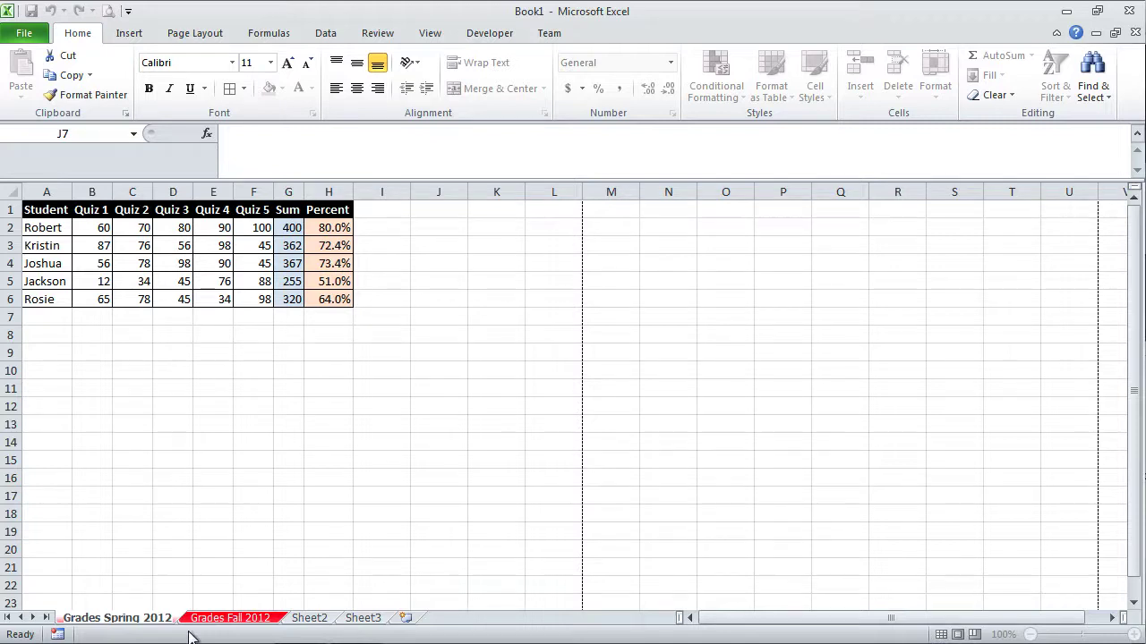
key("Return")
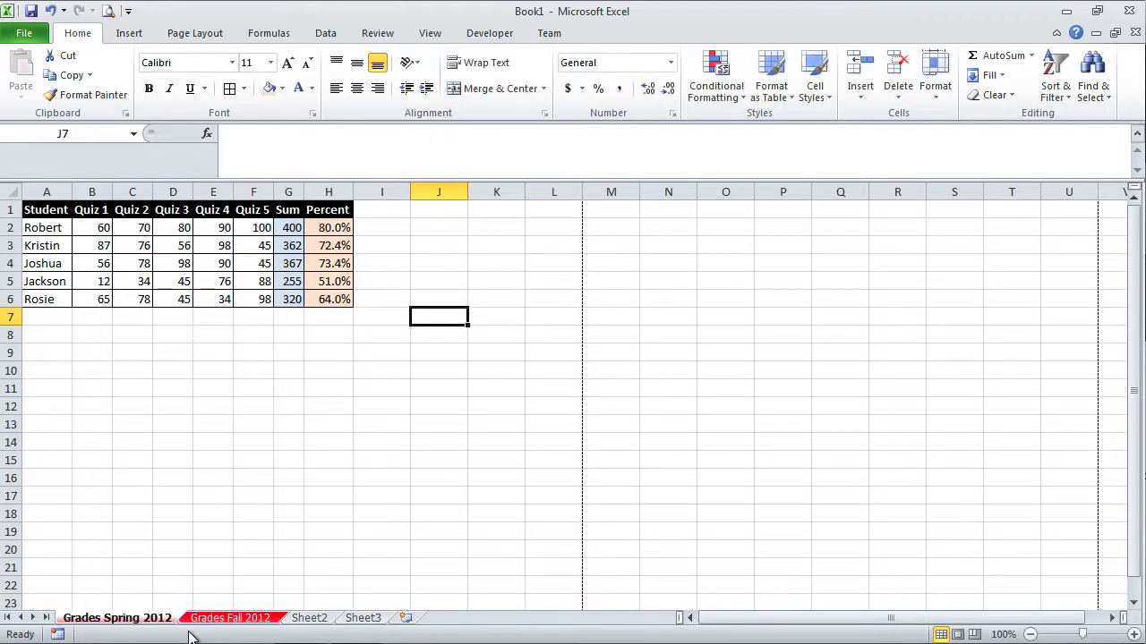
- Compare the Grades Spring 2012 and Grades Fall 2012 sheets by switching between them, ending on Grades Fall 2012
left_click(231, 618)
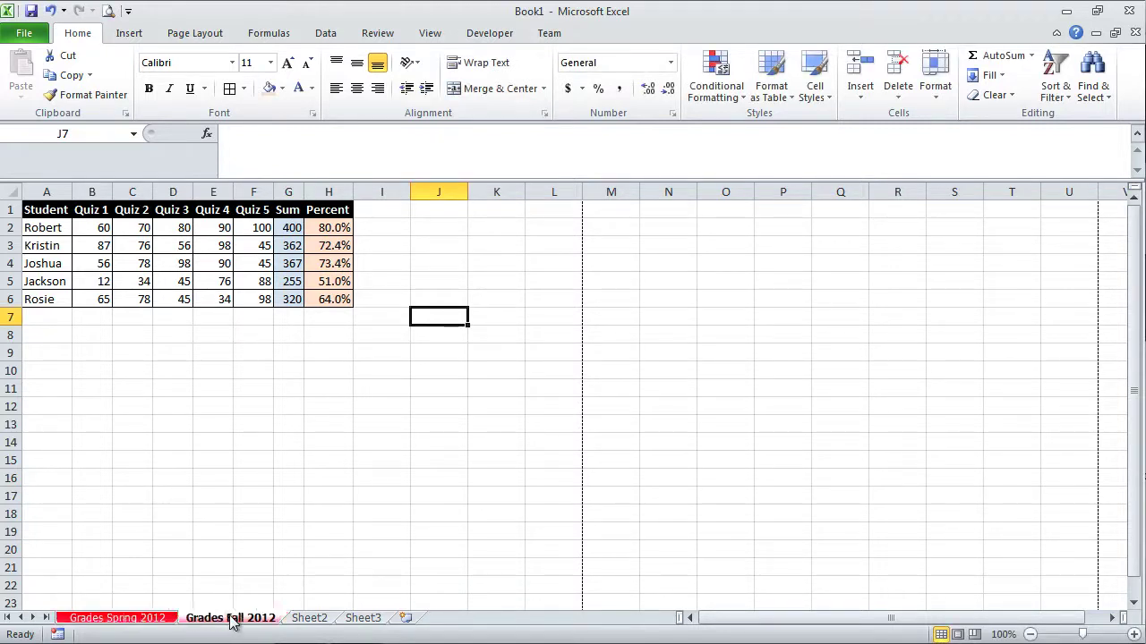
left_click(141, 619)
left_click(219, 619)
left_click(153, 619)
left_click(254, 622)
- Save the workbook in the Documents library as "Excel Lab01 Workbook" in the Excel Workbook (*.xlsx) format
left_click(25, 34)
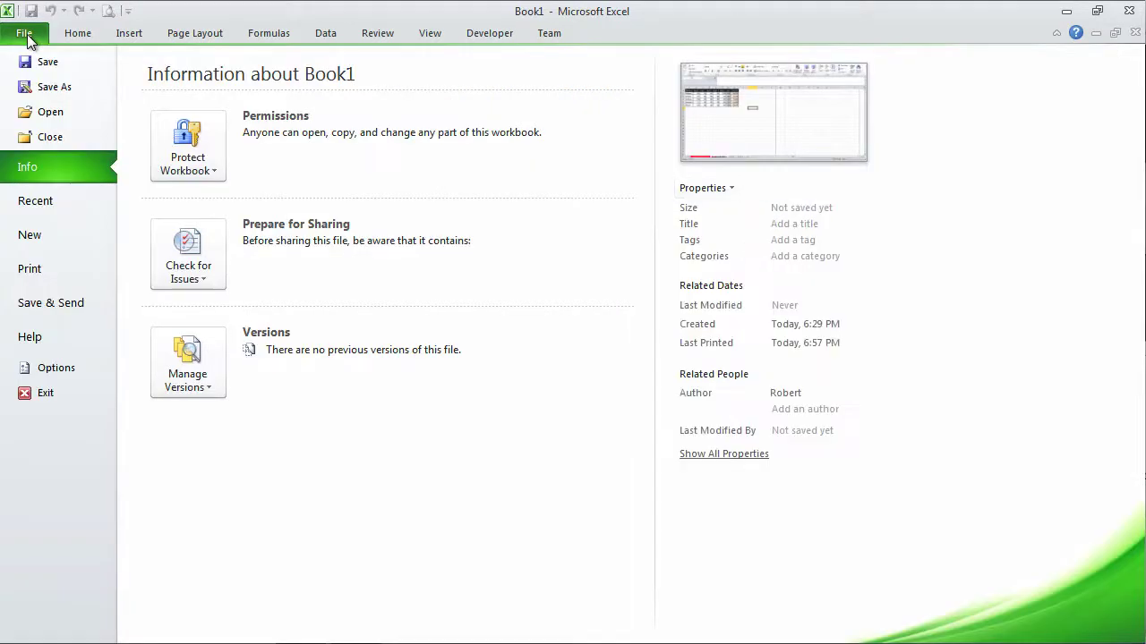
left_click(54, 87)
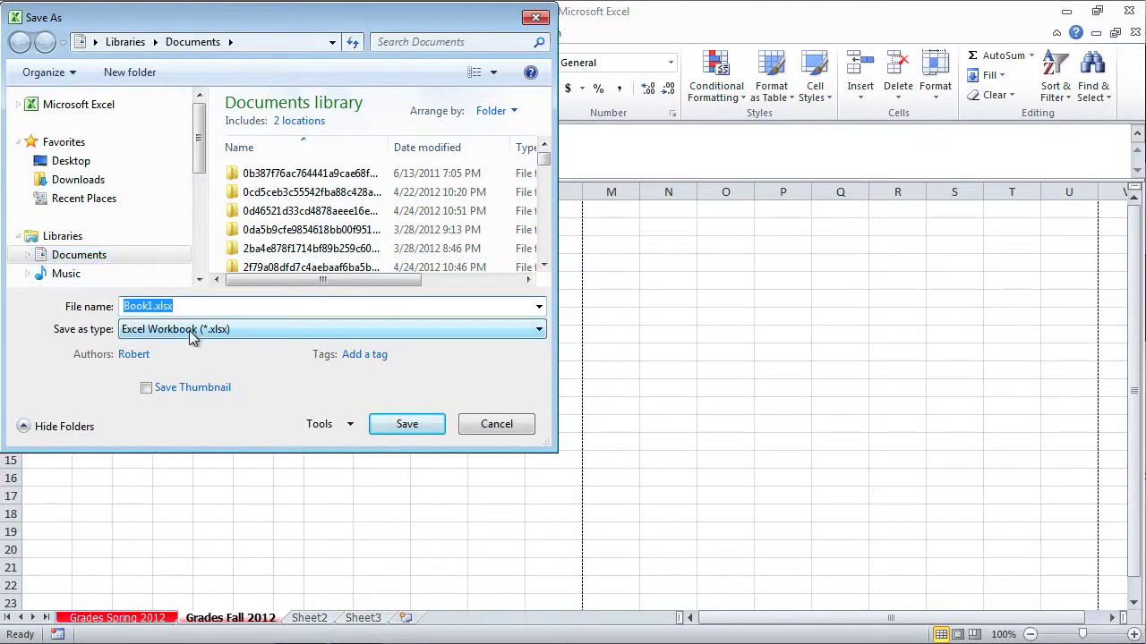
type("Ex")
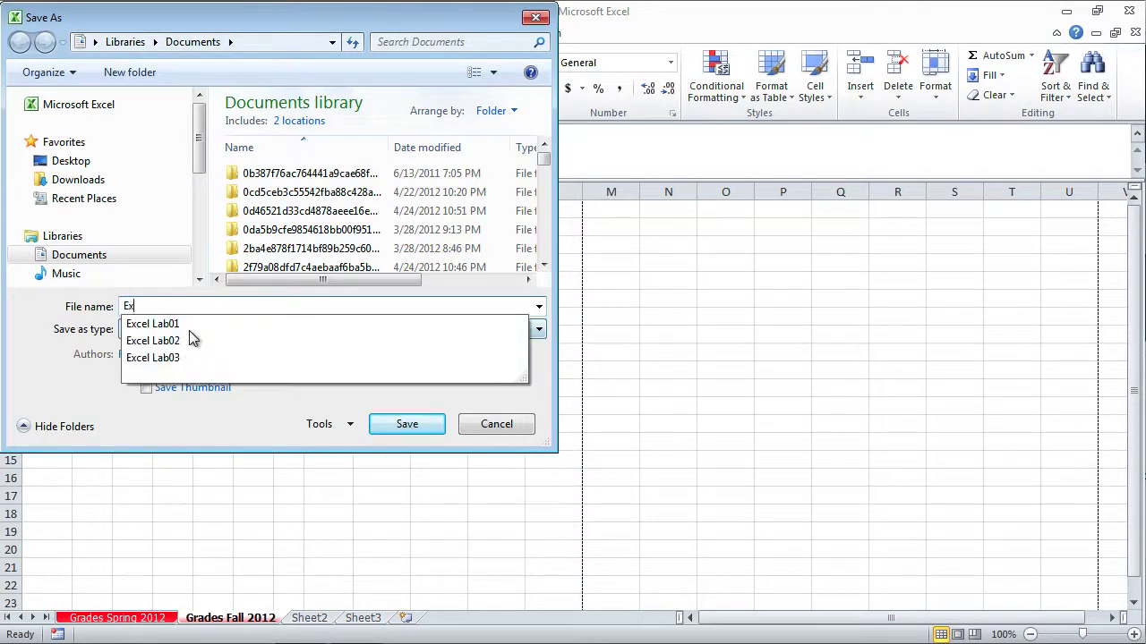
type("cel Lab01")
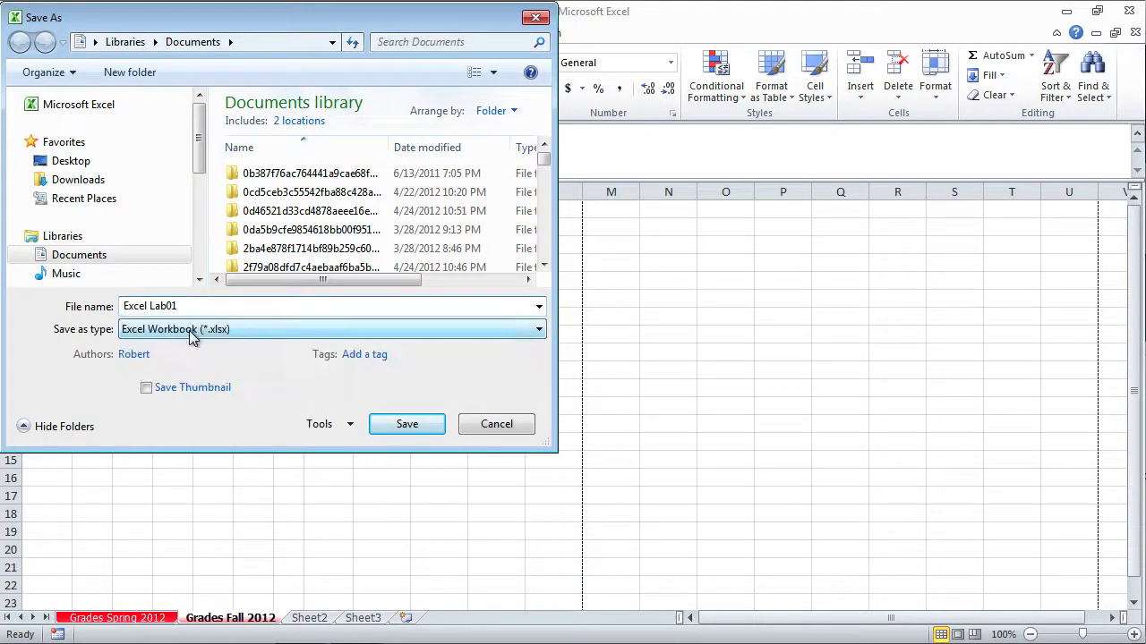
type(" Workbook")
left_click(408, 424)
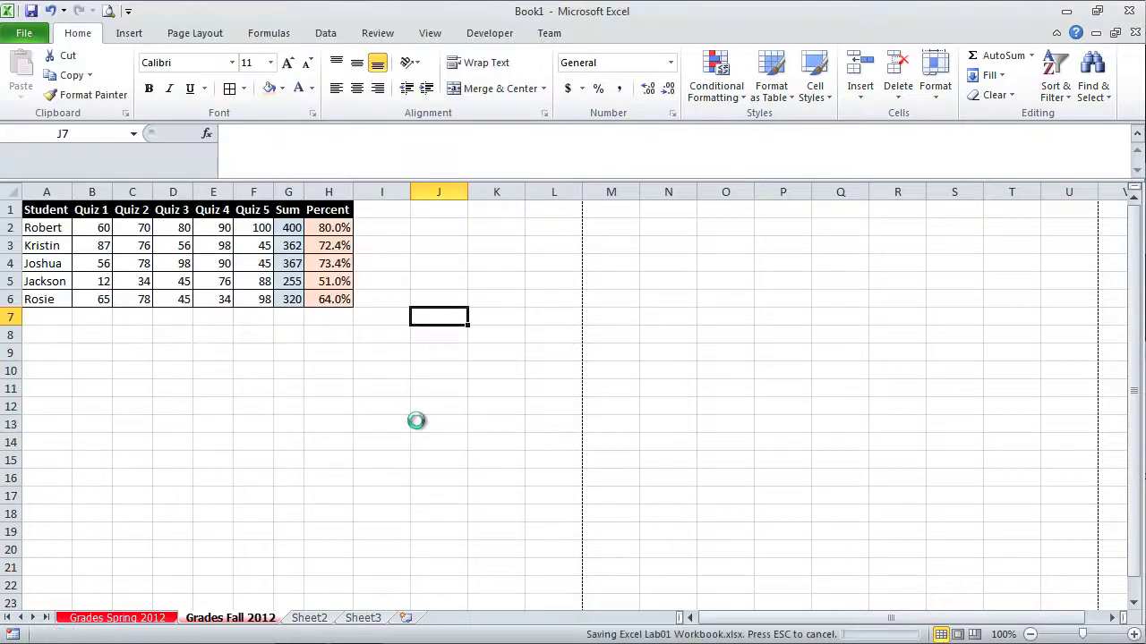